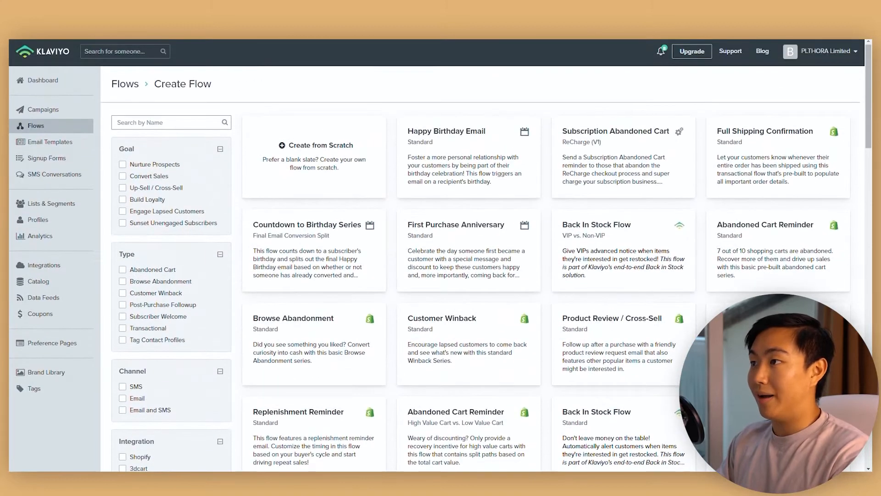
Search the flow templates by name for "abandon" and for "welco", and look through the matching templates.
text(abando)
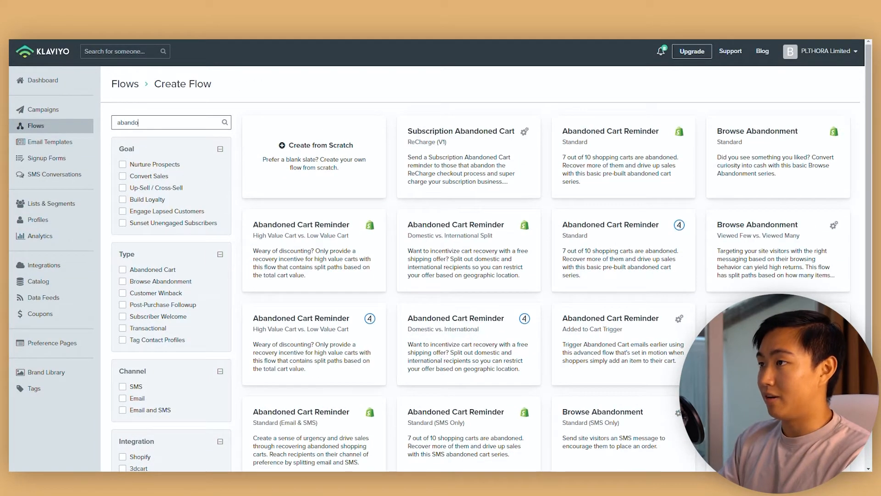
text(n)
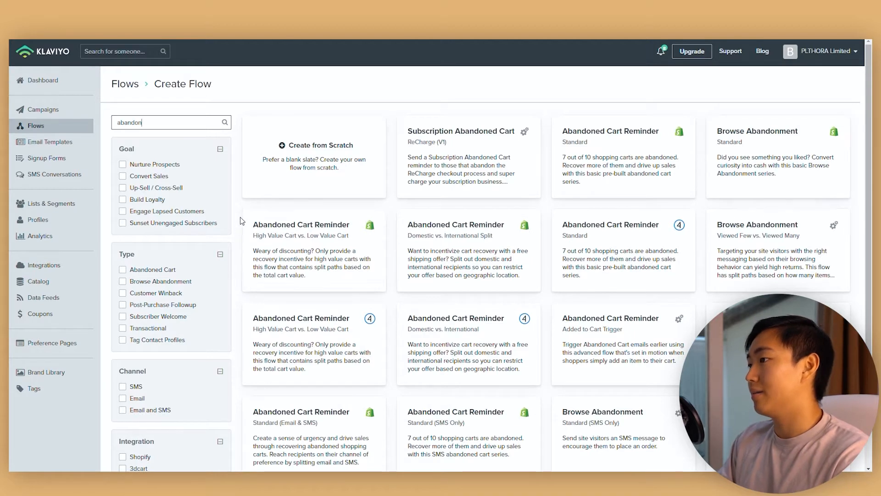
scroll(416, 413, down, 3)
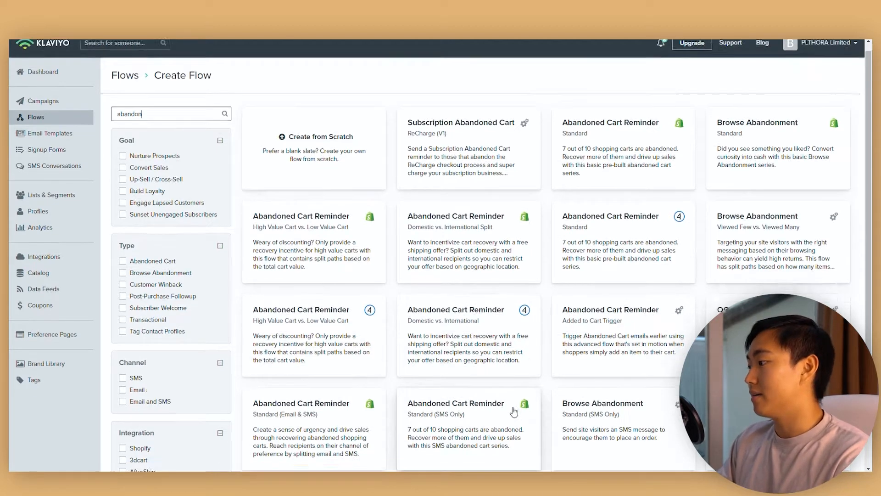
scroll(428, 355, up, 3)
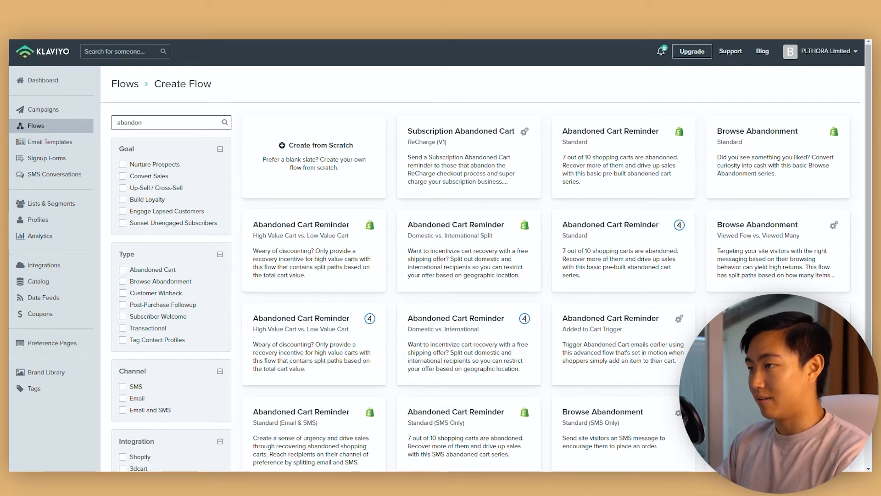
text(welco)
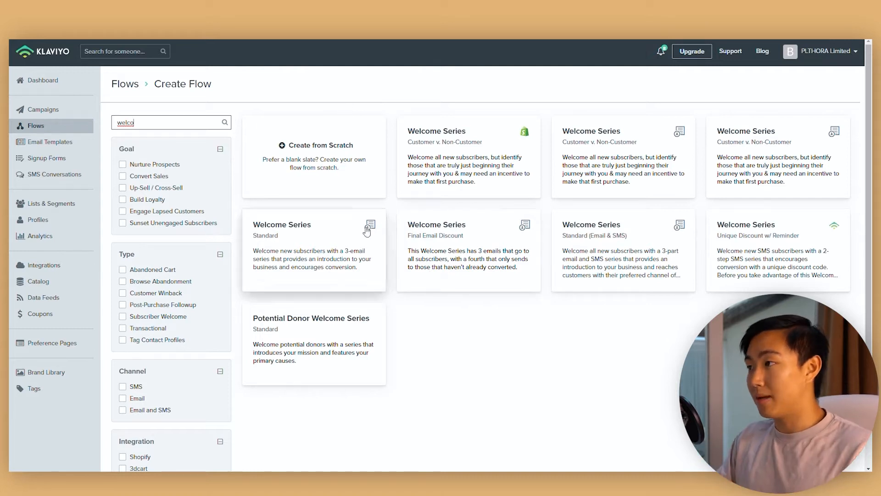
Create a flow from scratch named "Test Flow for YouTube" without any tags.
click(333, 158)
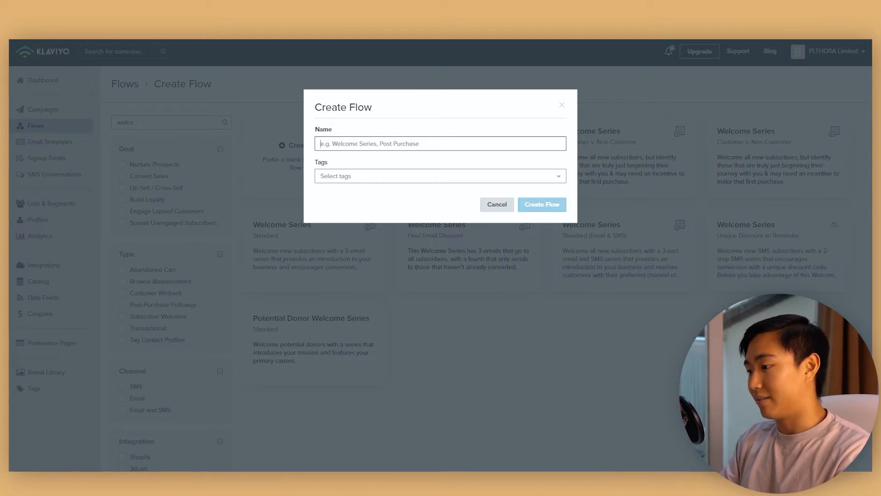
text(Test Flow for YouTube)
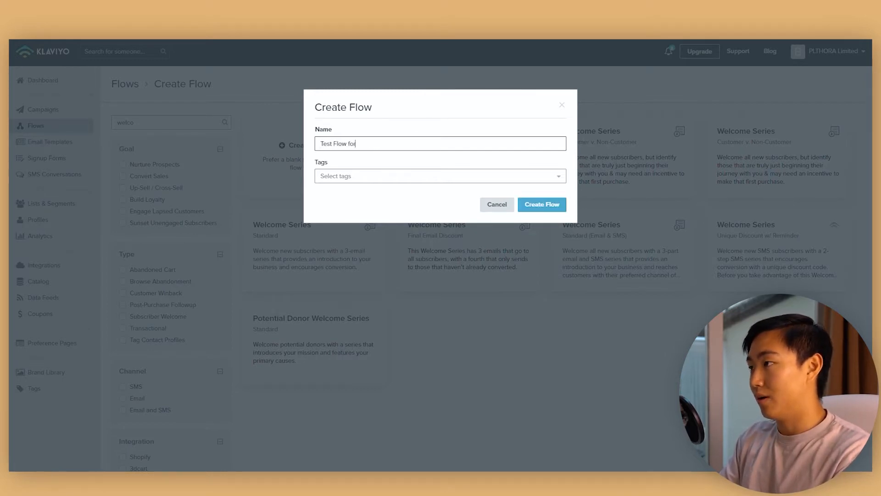
click(524, 178)
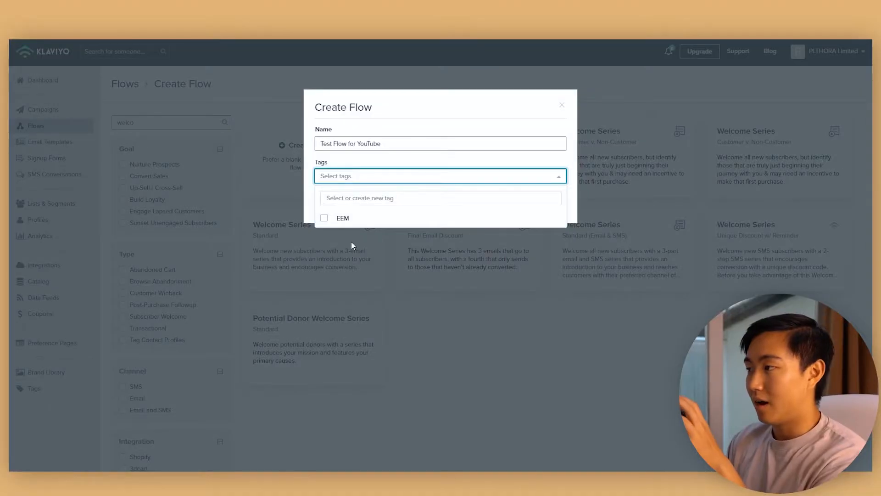
click(346, 179)
click(553, 206)
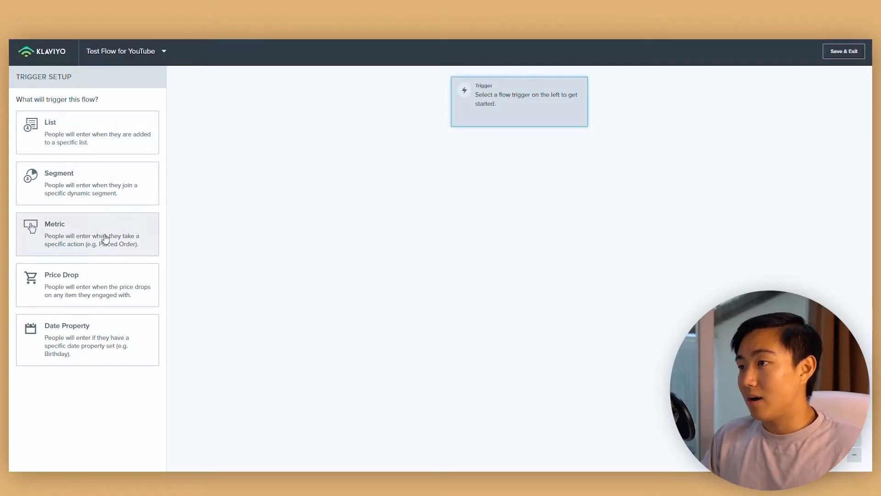
Make the flow metric-triggered, with Checkout Started as the action that triggers it.
click(79, 240)
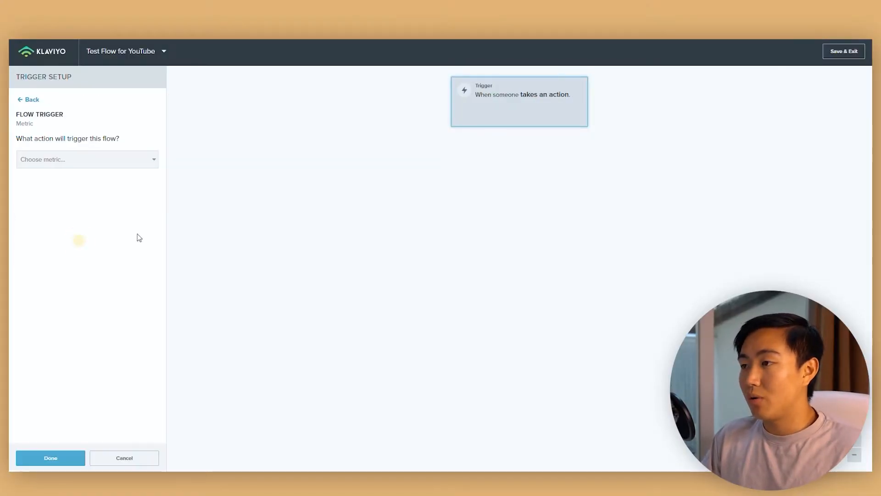
click(98, 159)
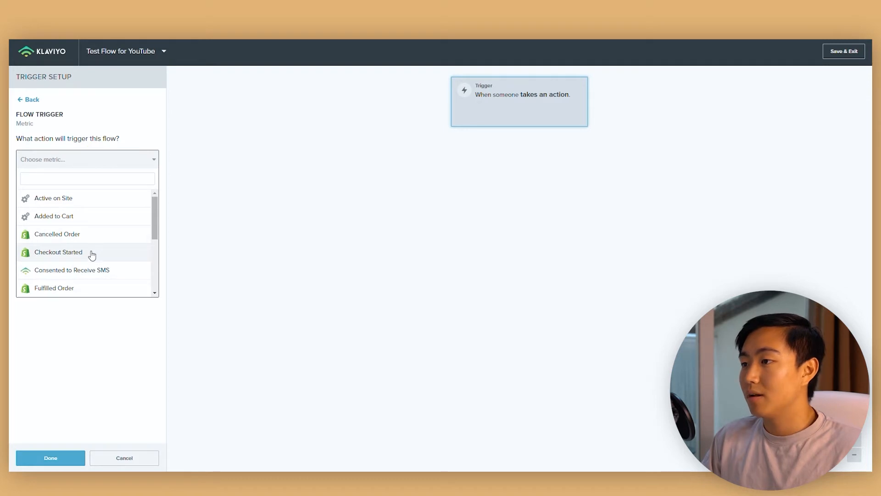
scroll(85, 247, down, 1)
click(92, 210)
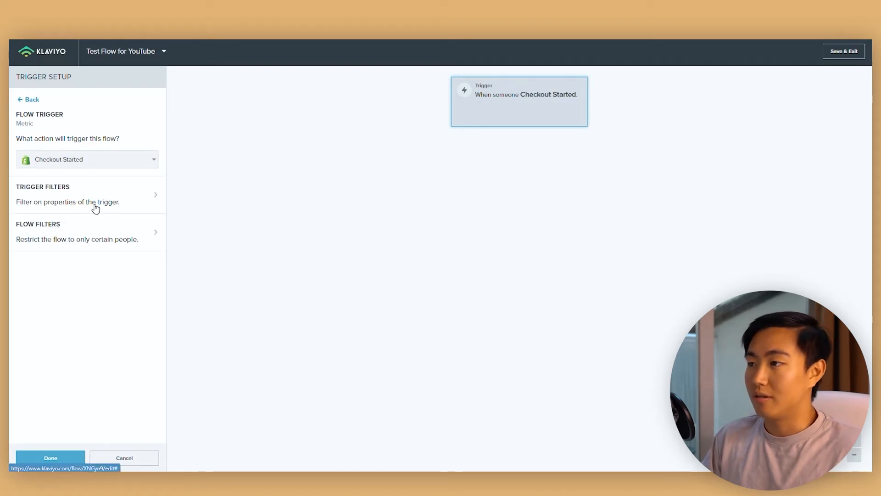
Change the flow's trigger metric to Viewed Product.
click(92, 165)
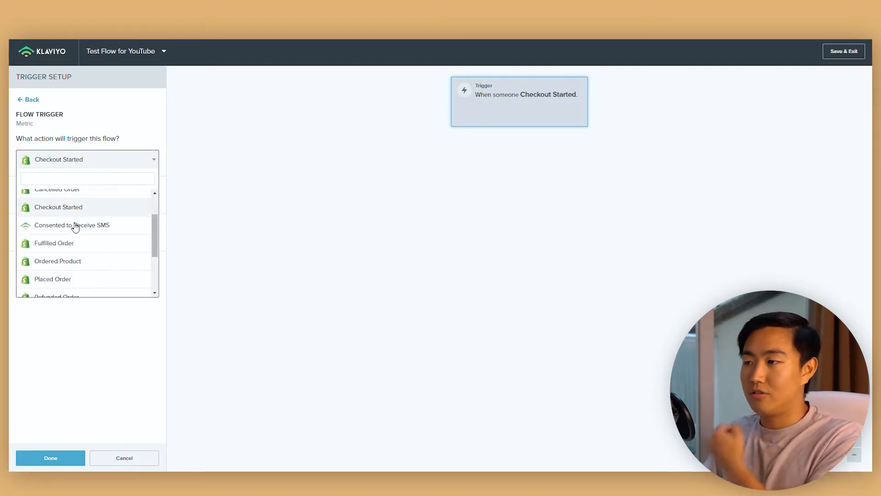
scroll(81, 234, down, 3)
click(73, 290)
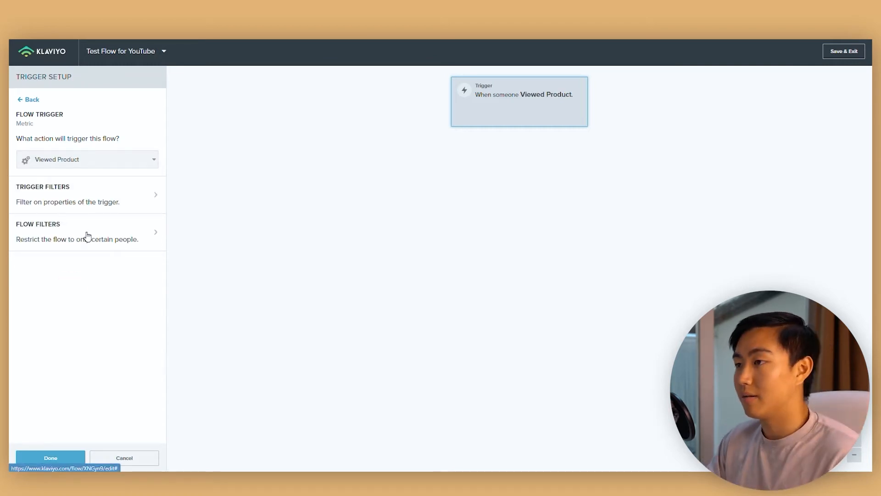
Add a trigger filter for viewed products whose Name contains "Super Saiyan Email Hax".
click(62, 191)
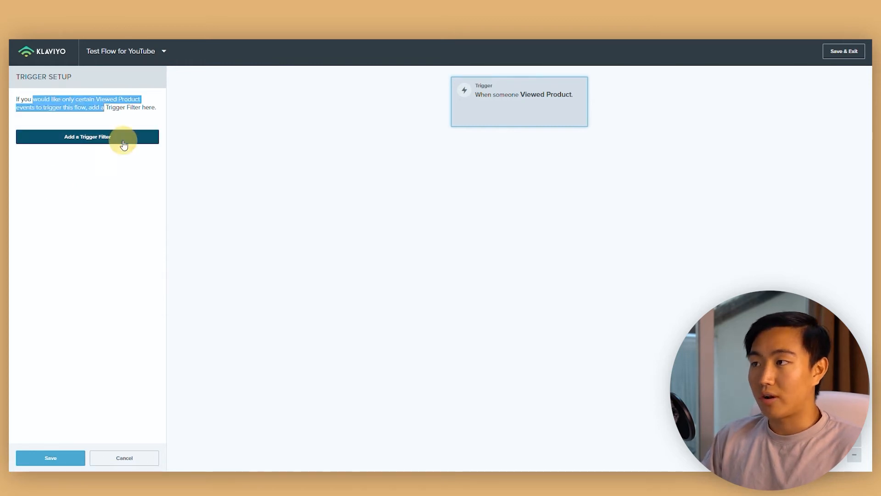
click(121, 141)
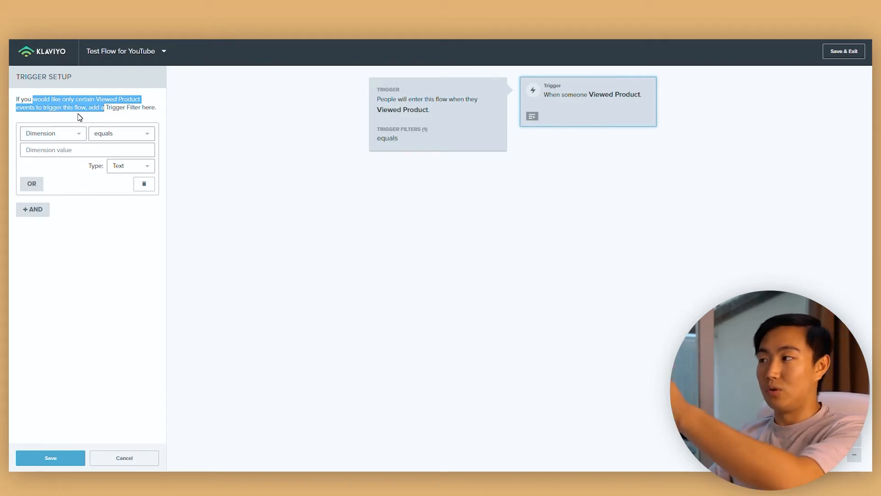
click(61, 136)
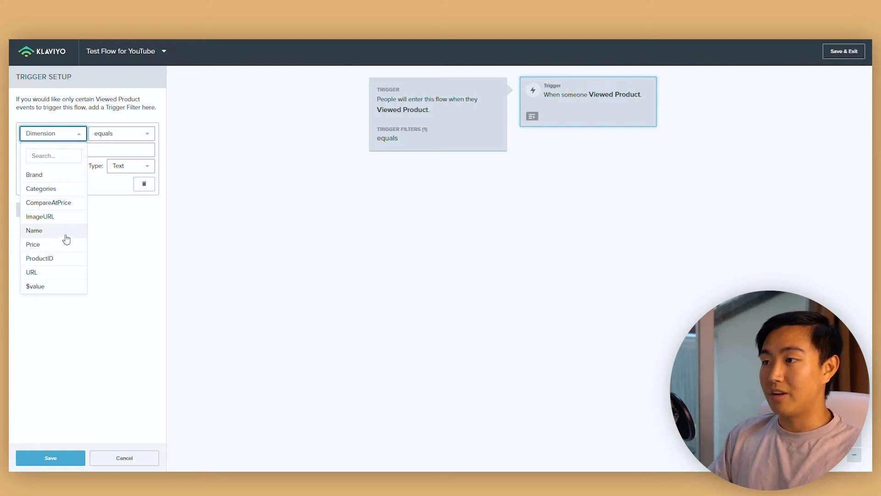
click(54, 258)
click(56, 134)
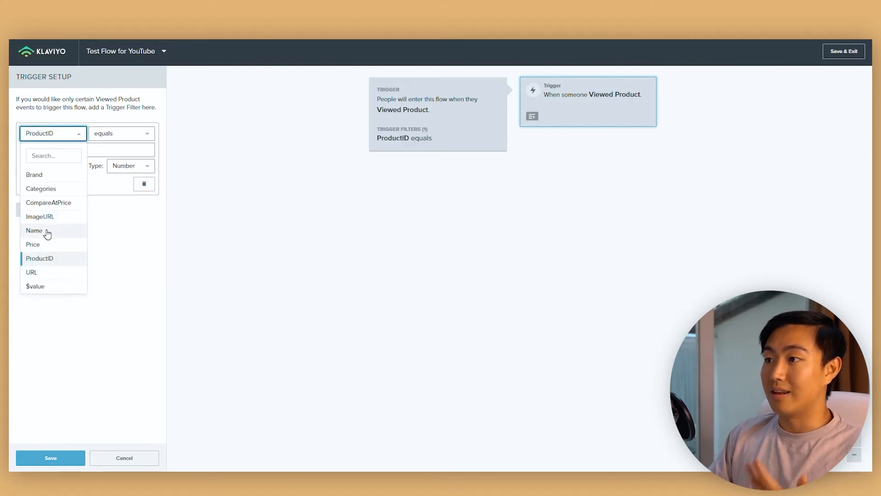
click(46, 230)
click(109, 138)
click(121, 176)
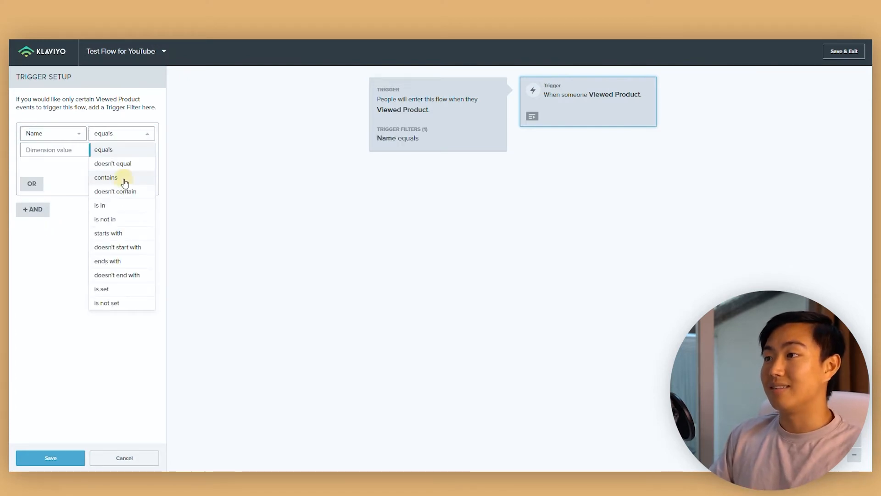
click(65, 149)
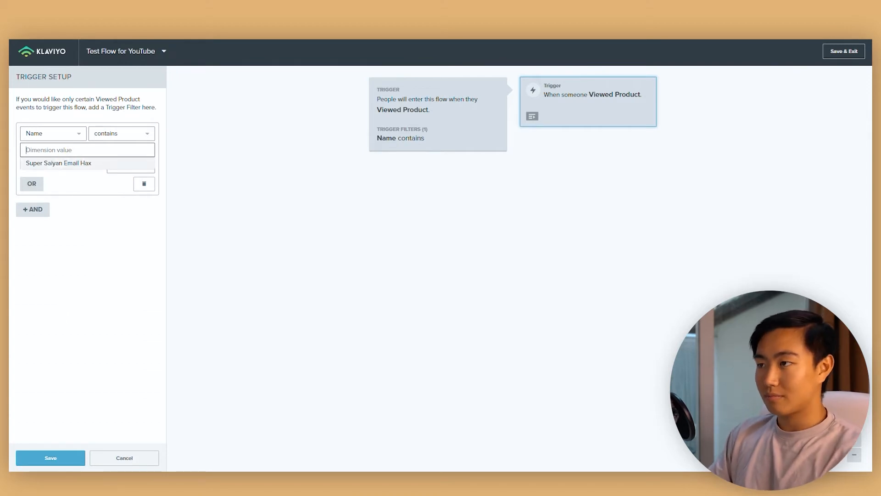
click(59, 163)
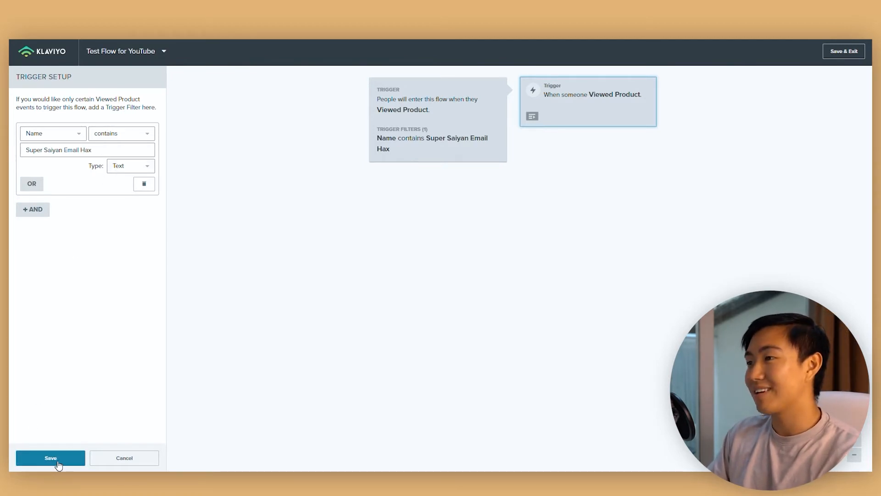
Delete the product name trigger filter and save the trigger filter settings.
click(145, 185)
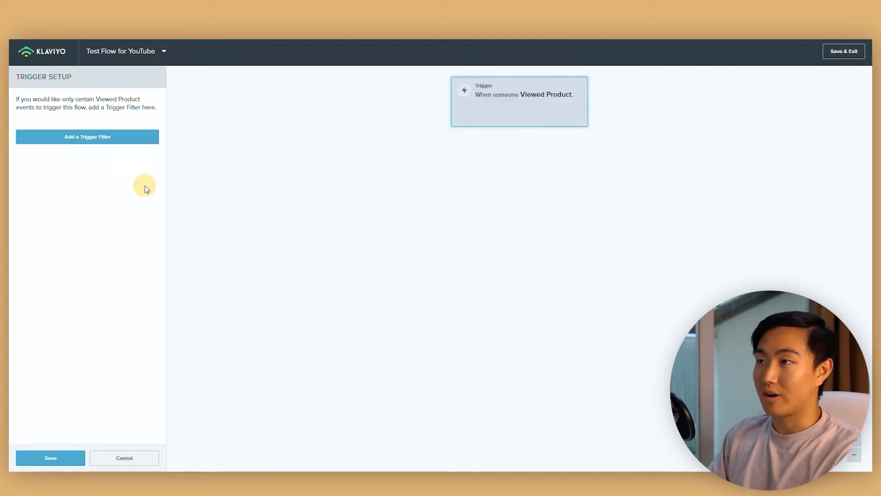
click(57, 458)
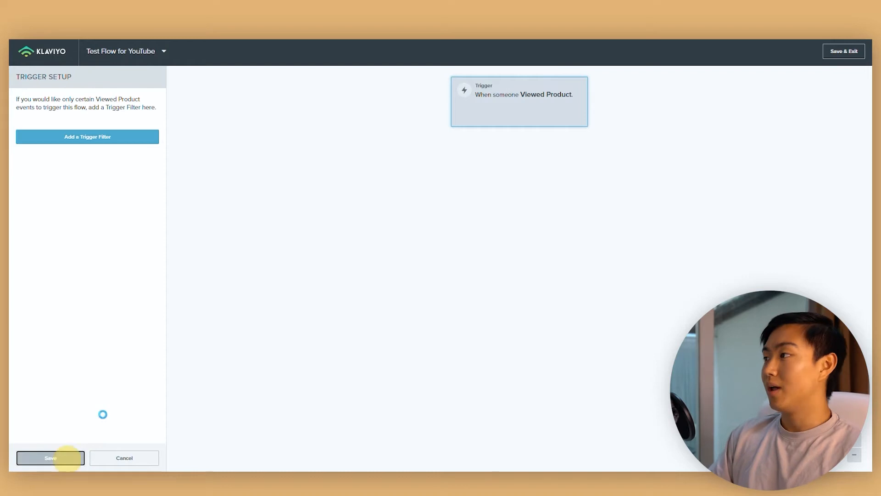
Add a flow filter on what someone has done, requiring Placed Order zero times since starting this flow.
click(65, 239)
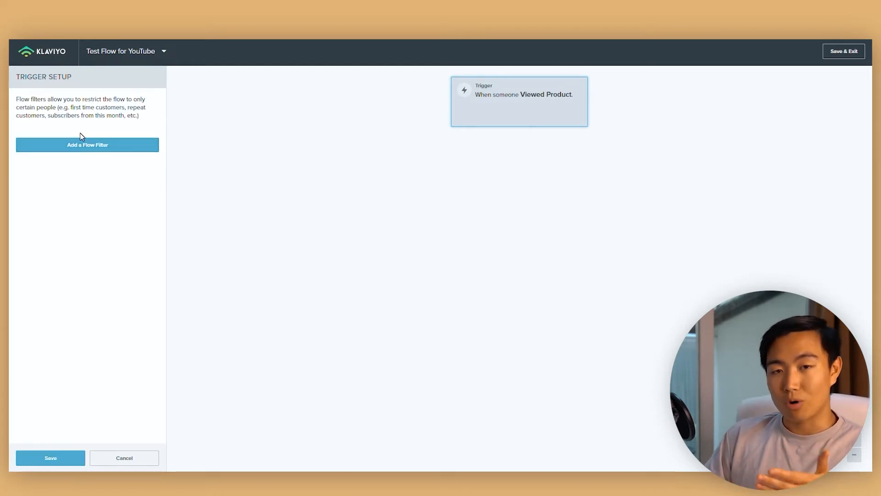
click(84, 146)
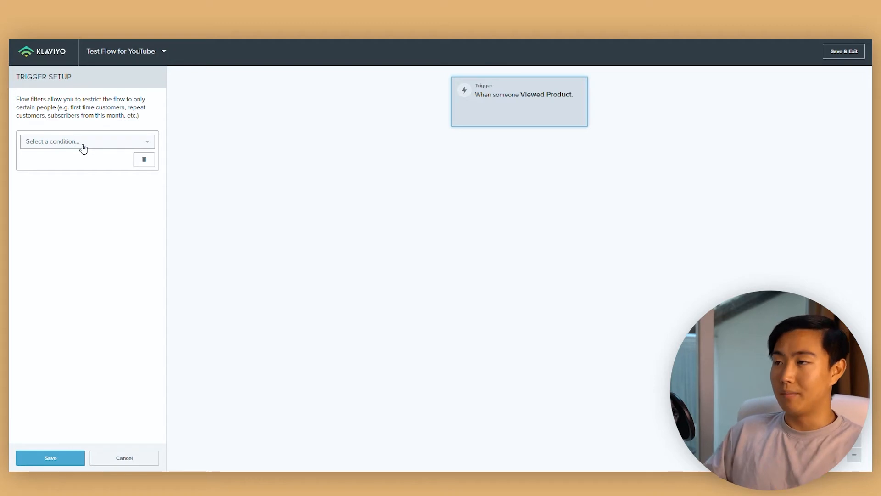
click(83, 146)
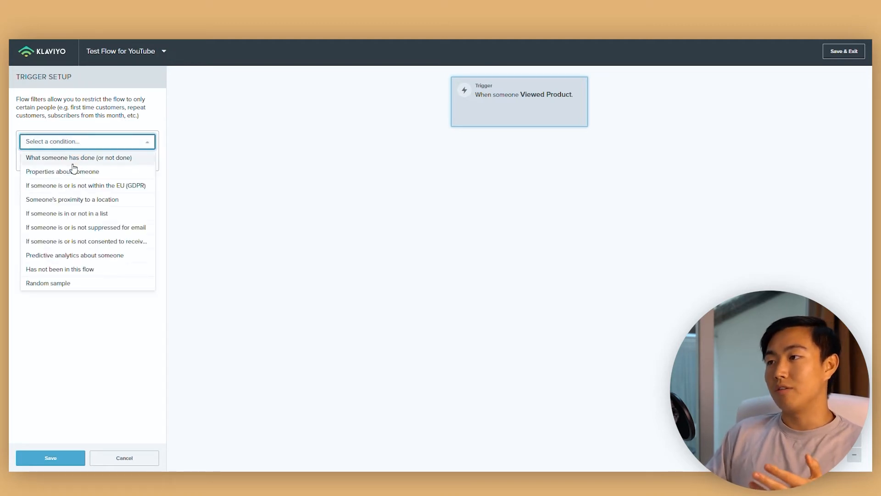
click(73, 164)
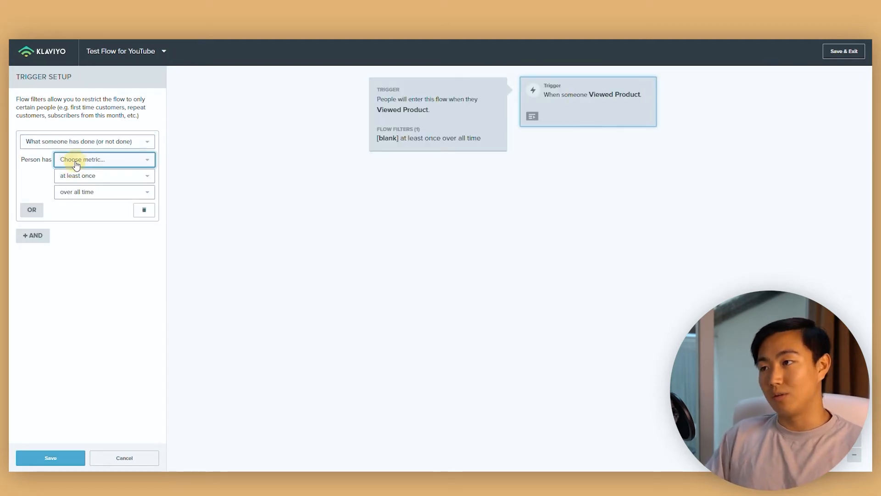
click(76, 162)
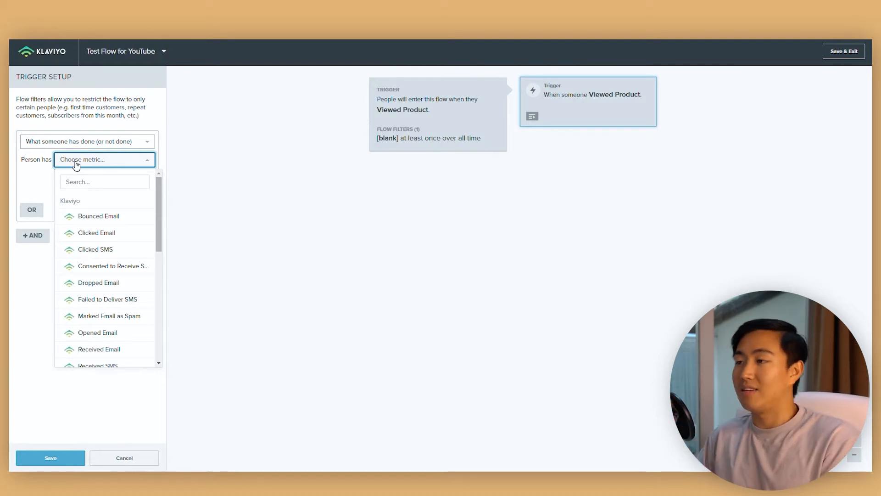
click(83, 182)
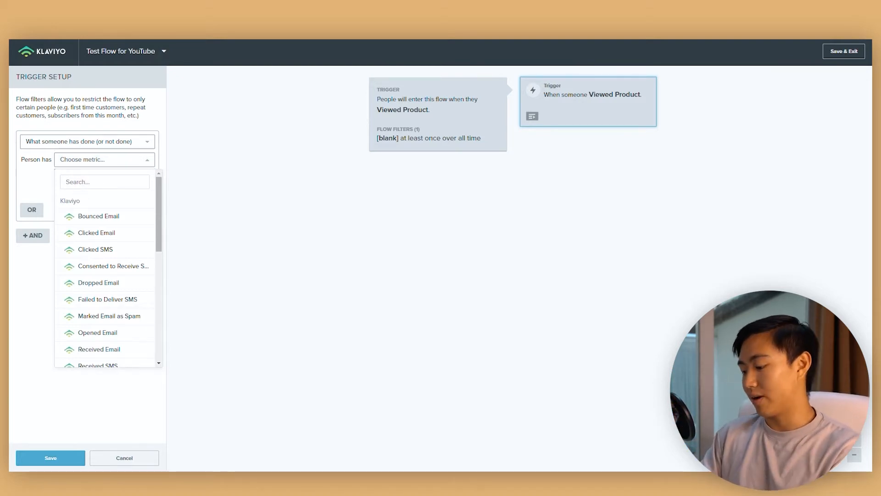
text(plac)
click(96, 215)
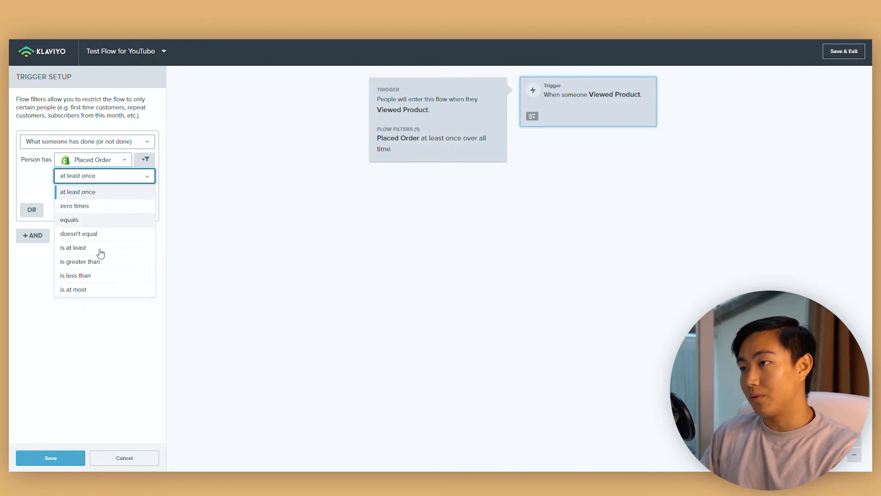
click(95, 205)
click(101, 192)
click(92, 291)
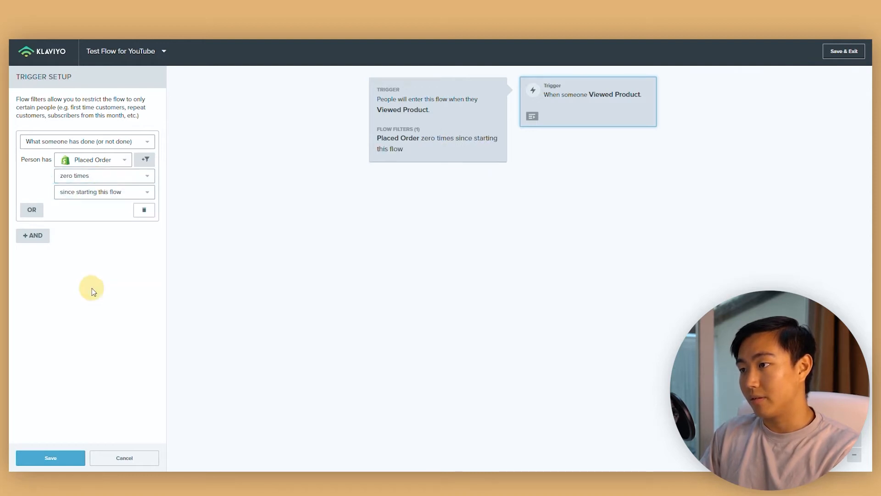
Add a second flow filter on what someone has done, requiring Checkout Started zero times since starting this flow.
click(32, 236)
click(77, 261)
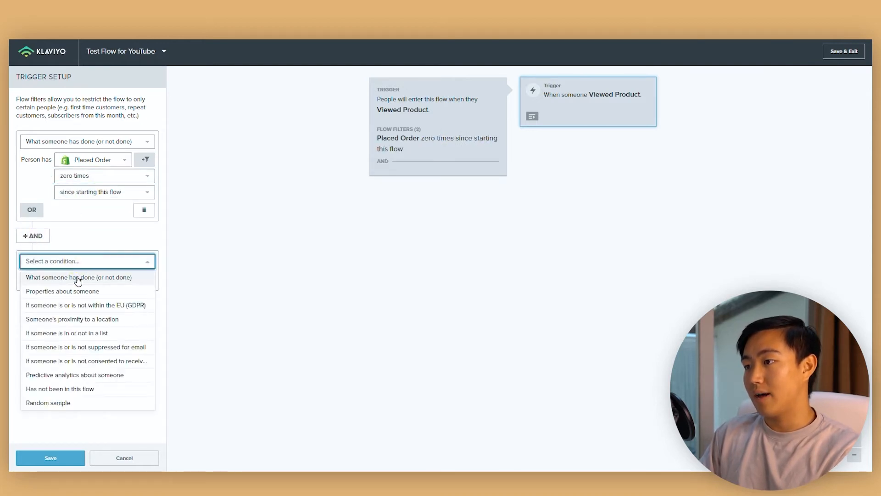
click(76, 278)
click(87, 279)
click(90, 300)
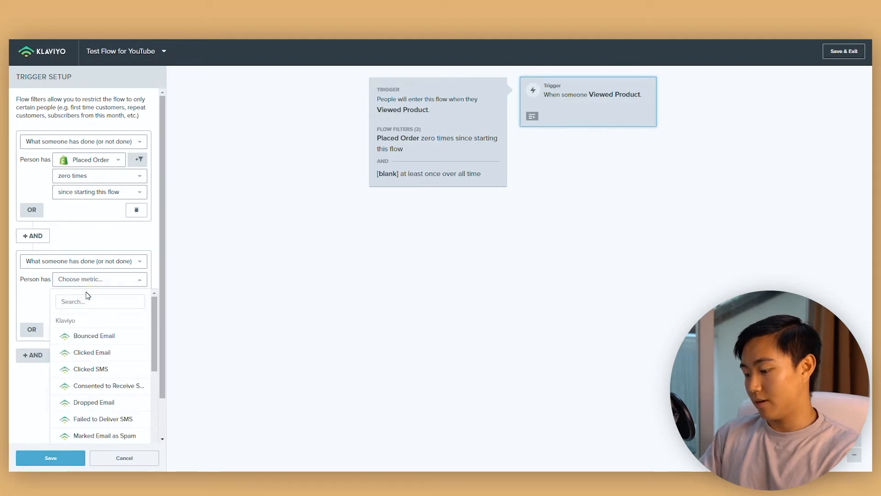
text(start)
click(102, 338)
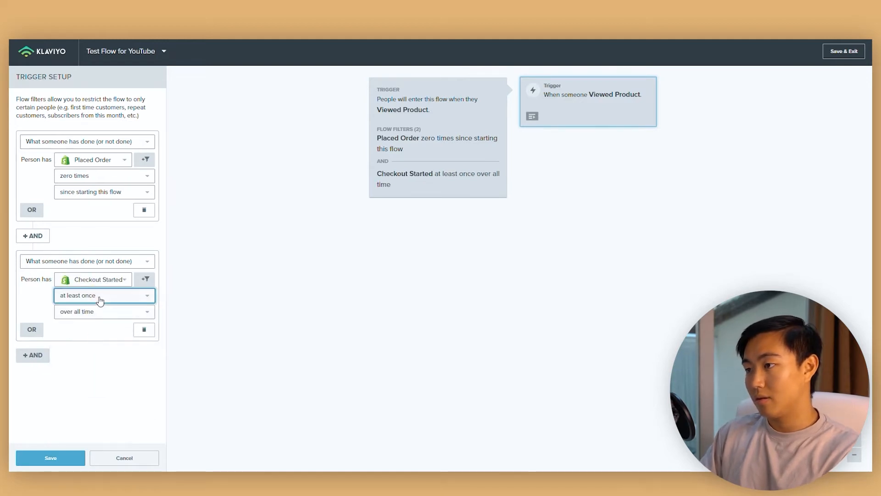
click(99, 296)
click(103, 323)
click(105, 318)
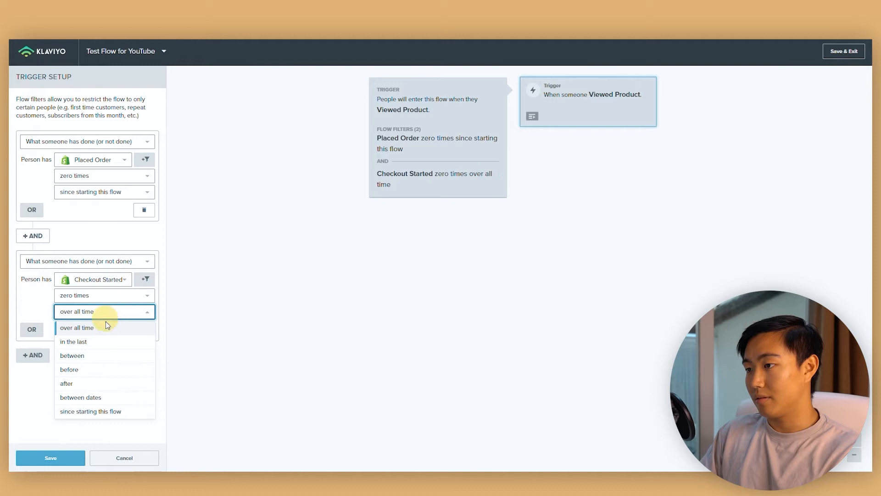
click(94, 411)
Add a third flow filter on what someone has done, using the Added to Cart metric.
click(35, 355)
click(67, 382)
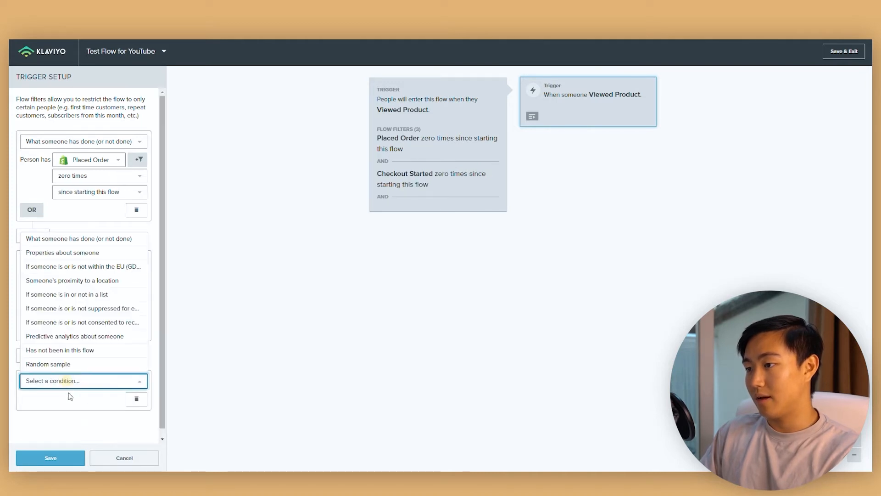
click(97, 251)
click(70, 380)
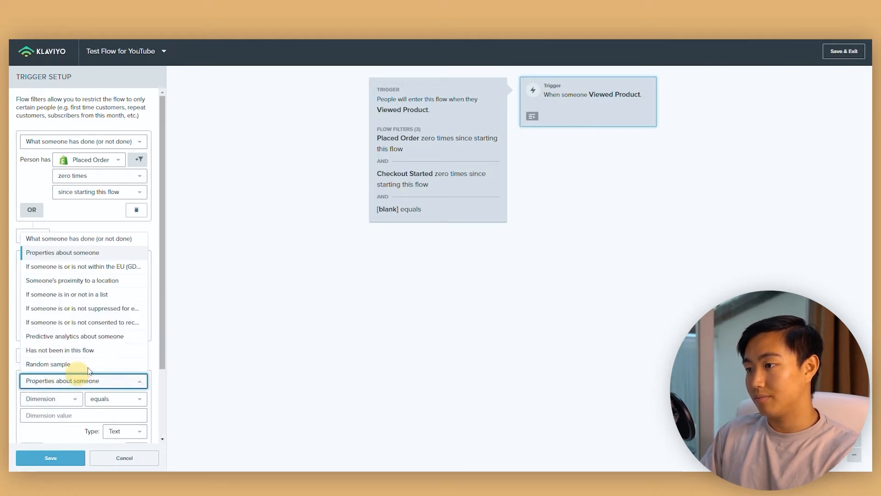
click(87, 237)
click(81, 400)
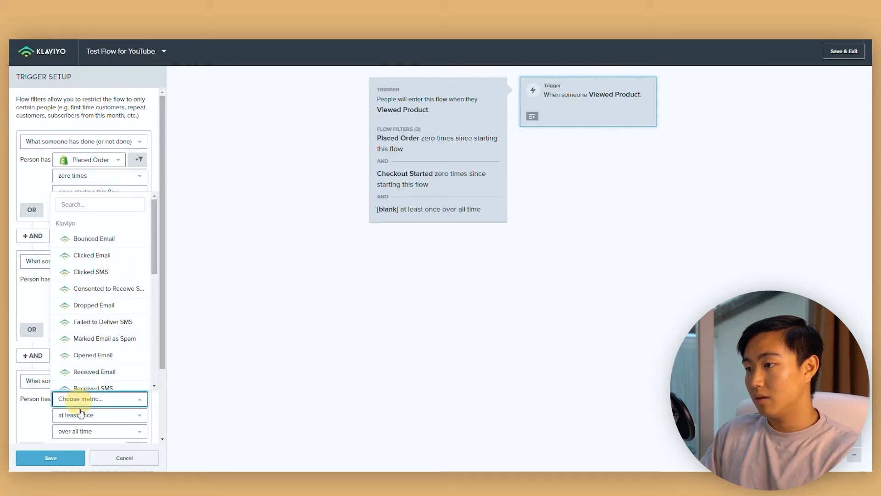
click(97, 204)
text(add)
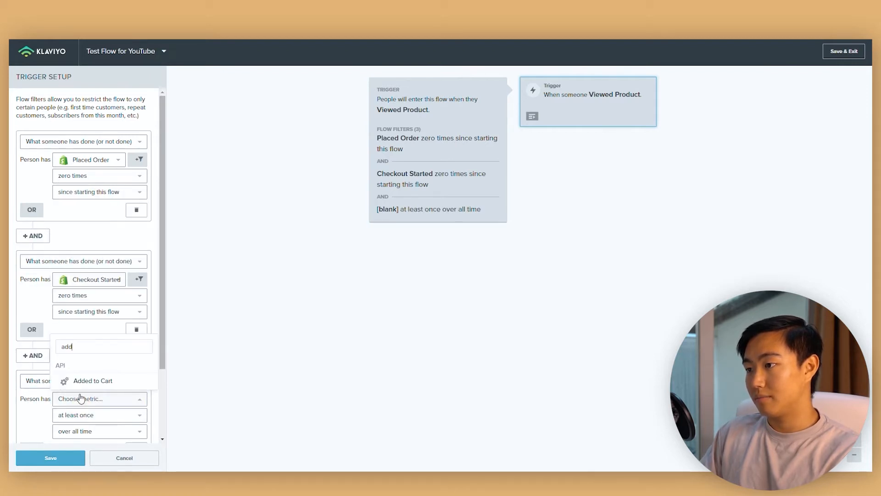
key(Return)
Set the Added to Cart filter to zero times since starting this flow.
click(87, 415)
click(95, 315)
click(92, 432)
scroll(101, 403, down, 3)
click(97, 328)
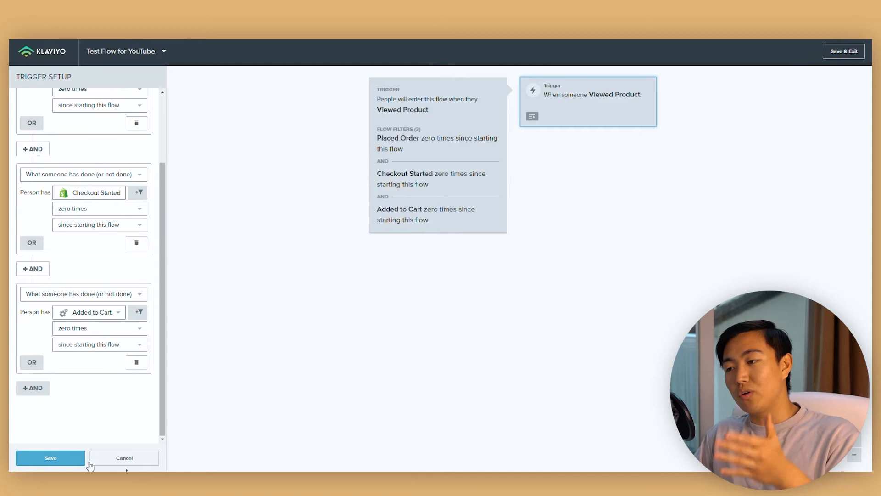
Save the flow filters and finish the trigger setup.
click(49, 459)
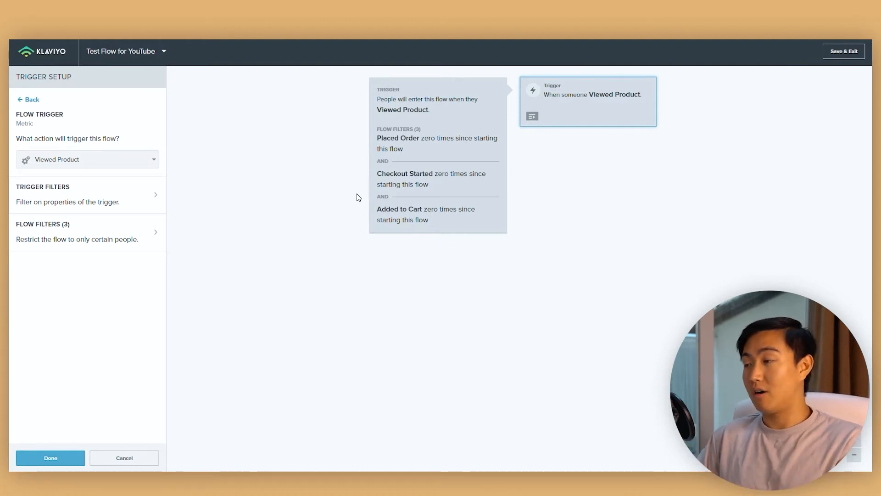
click(28, 456)
click(37, 463)
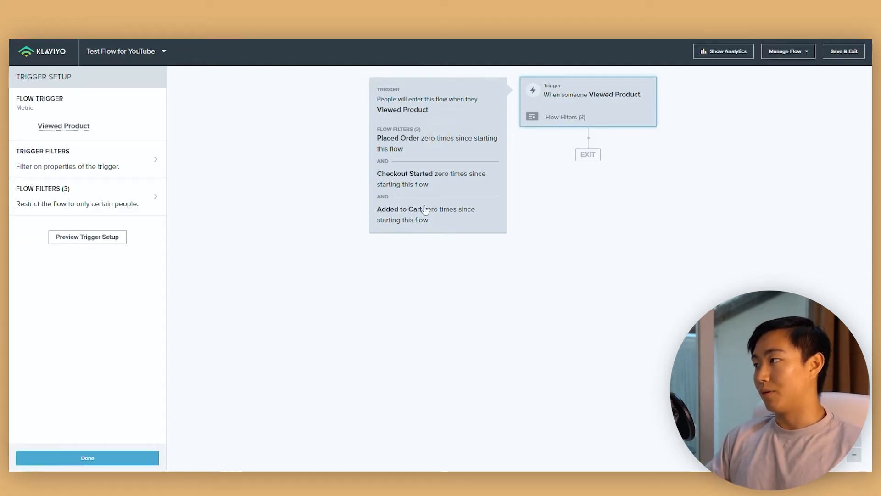
click(87, 457)
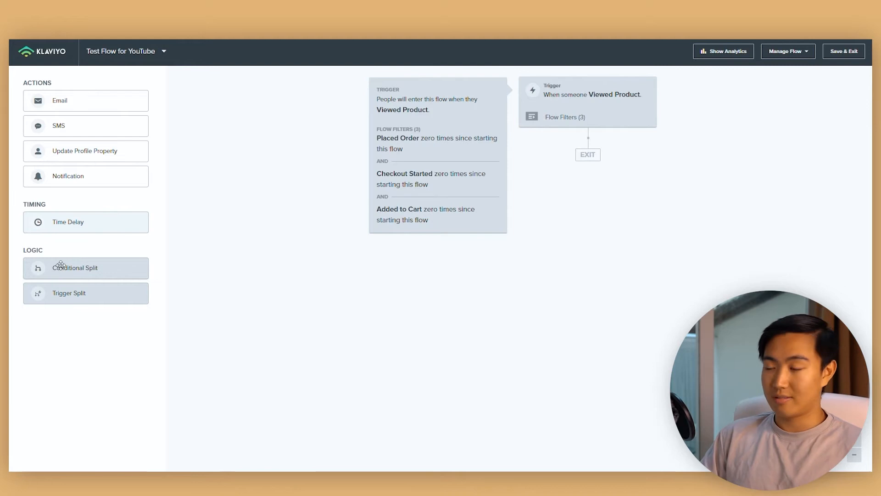
Add an email directly after the trigger and an SMS after that email.
drag(50, 100, 579, 145)
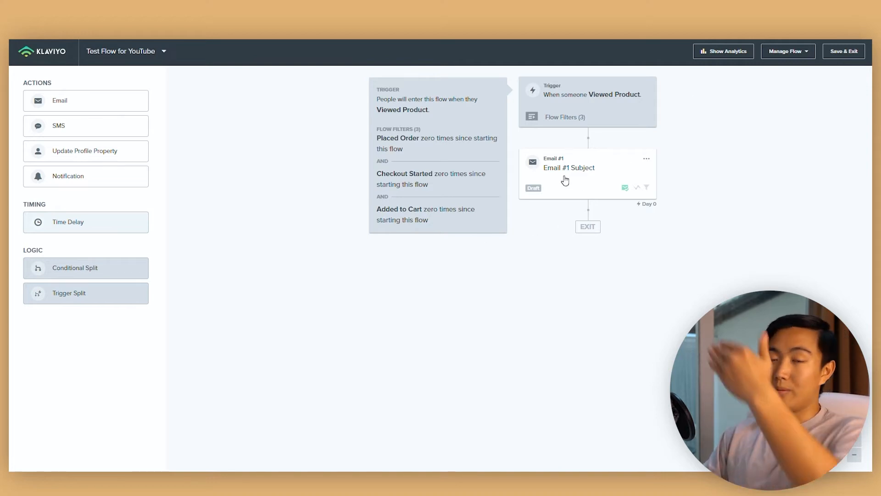
drag(94, 124, 597, 197)
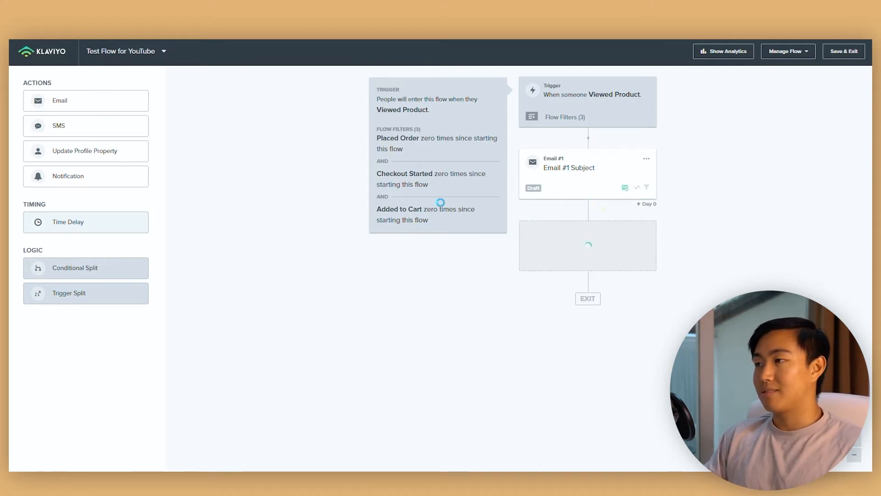
Review the content and sending settings of the new email and SMS.
click(579, 177)
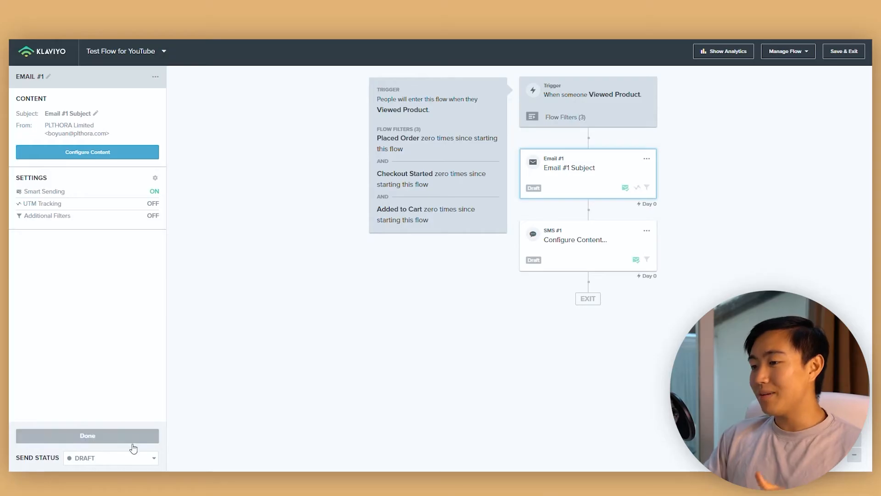
click(133, 443)
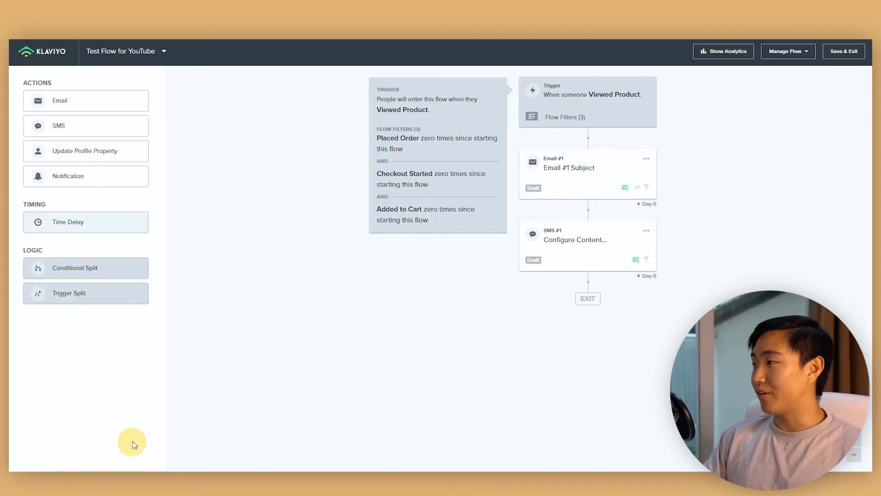
click(606, 239)
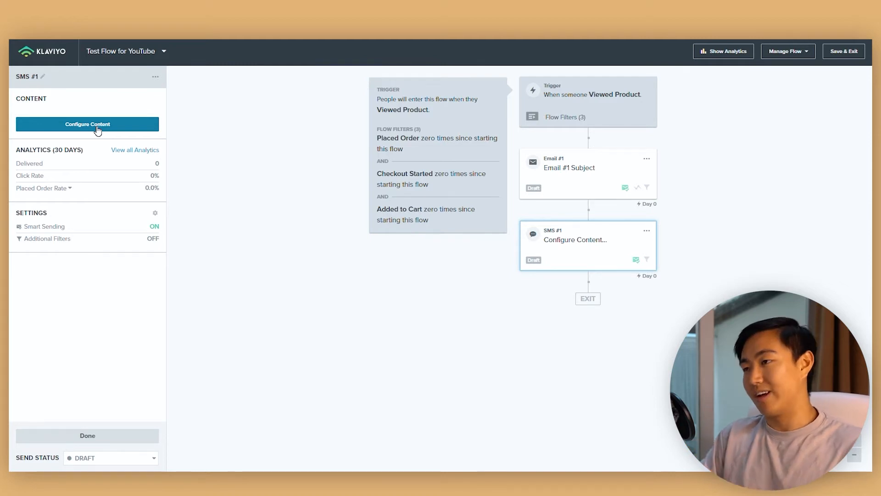
click(237, 144)
Add an Update Profile Property action after the SMS and open its configuration.
drag(89, 150, 594, 325)
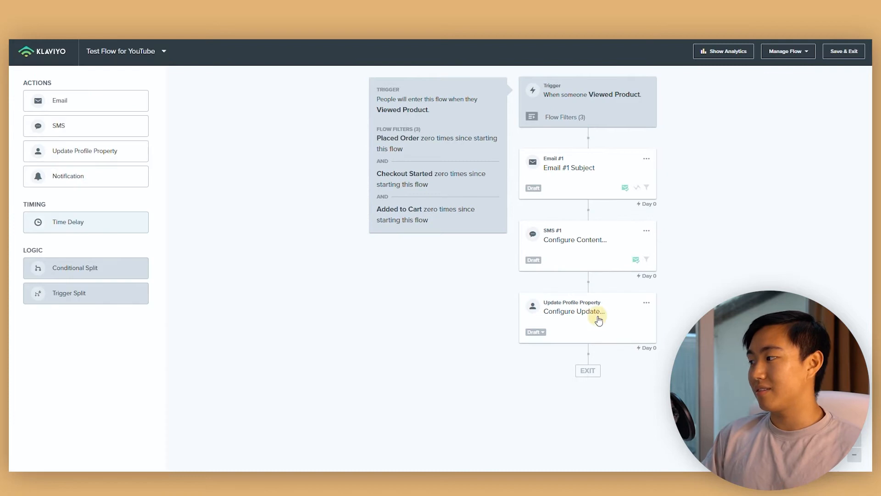
click(549, 318)
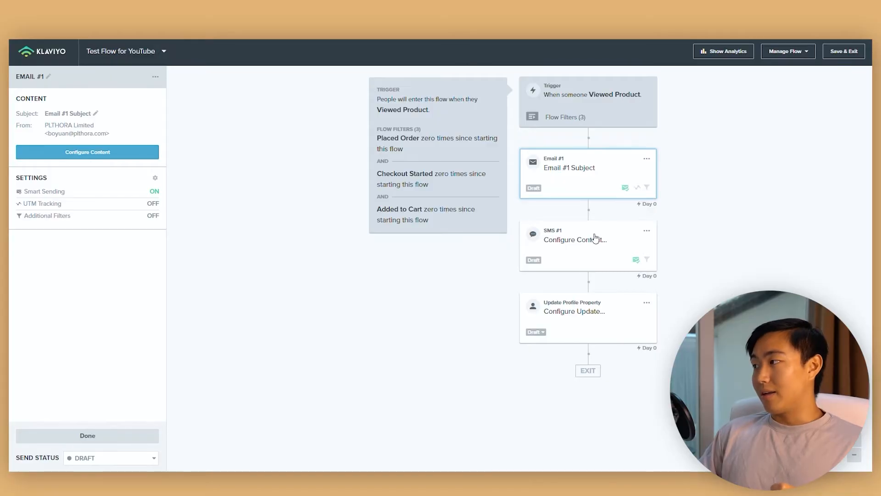
click(583, 315)
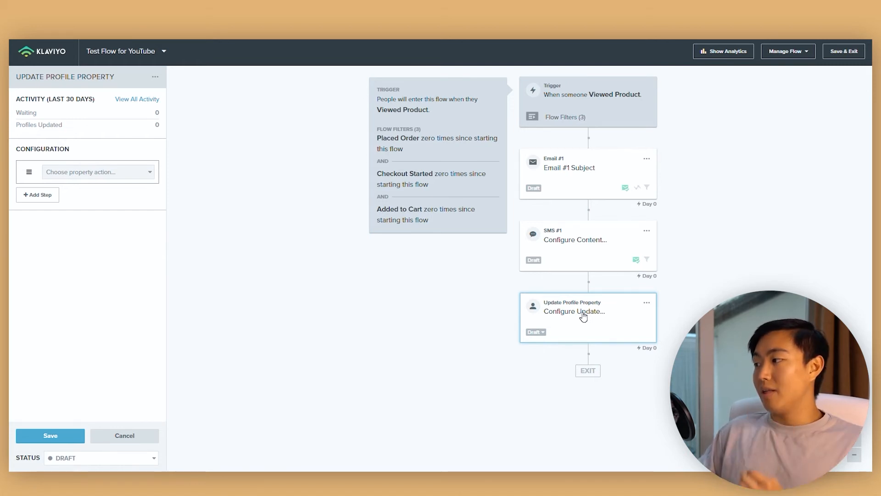
click(86, 173)
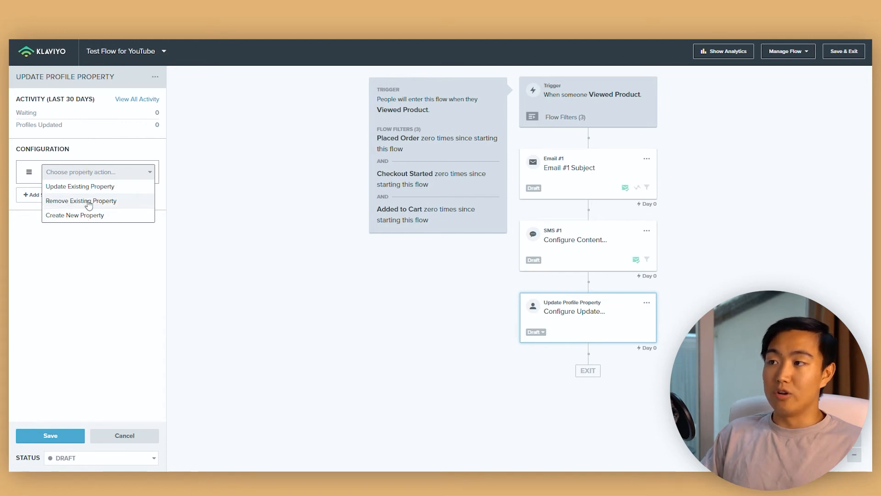
click(90, 187)
click(66, 189)
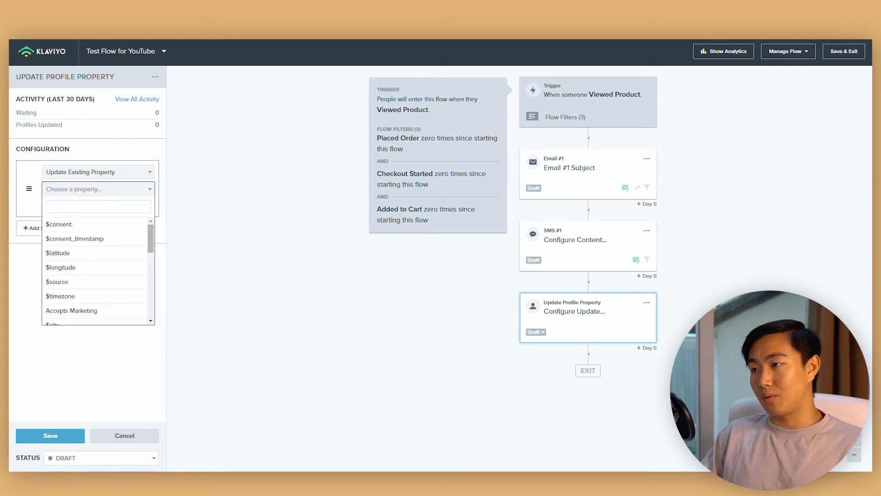
text(un)
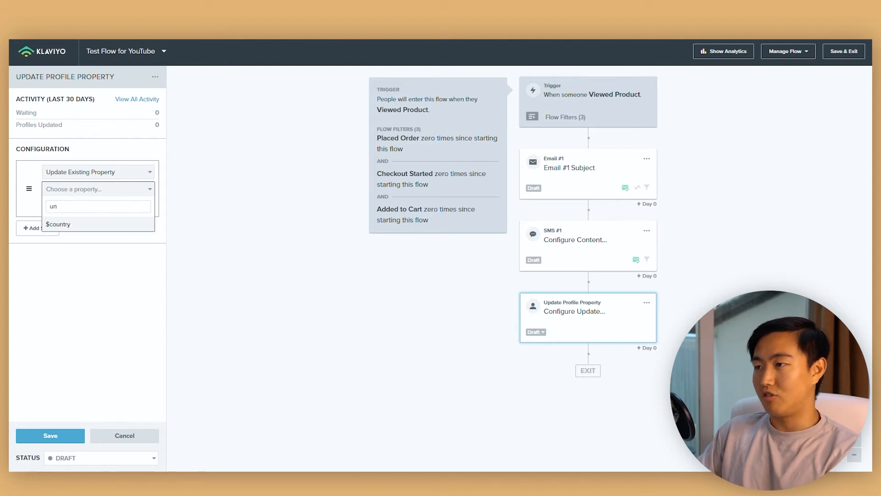
Configure the profile update to create a new Boolean property named Unengaged with the value True.
click(105, 176)
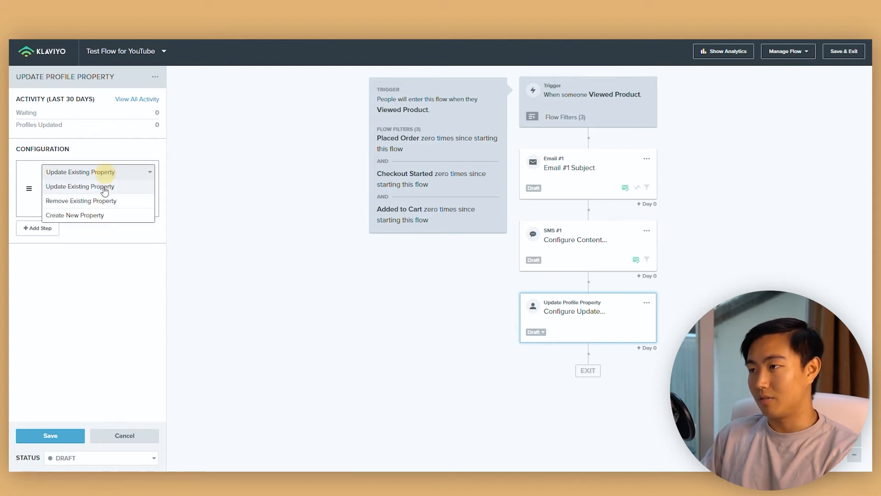
click(97, 216)
click(82, 188)
text(Eng)
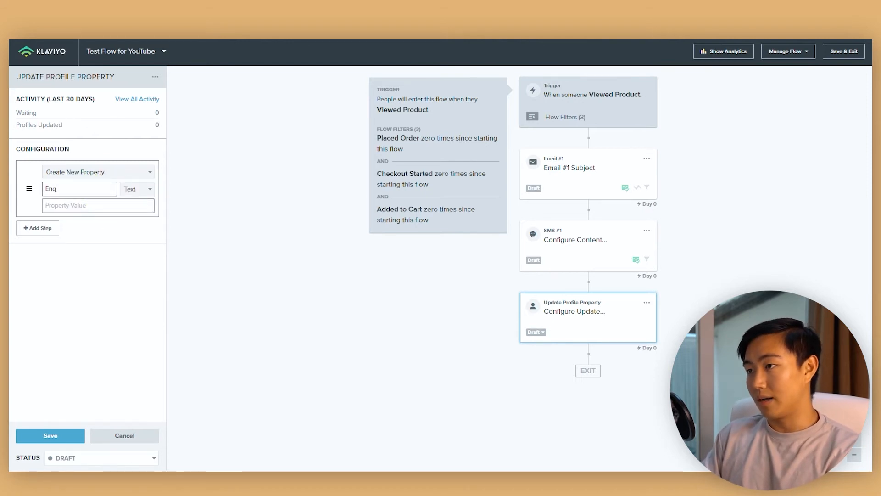
key(ctrl+a)
text(U)
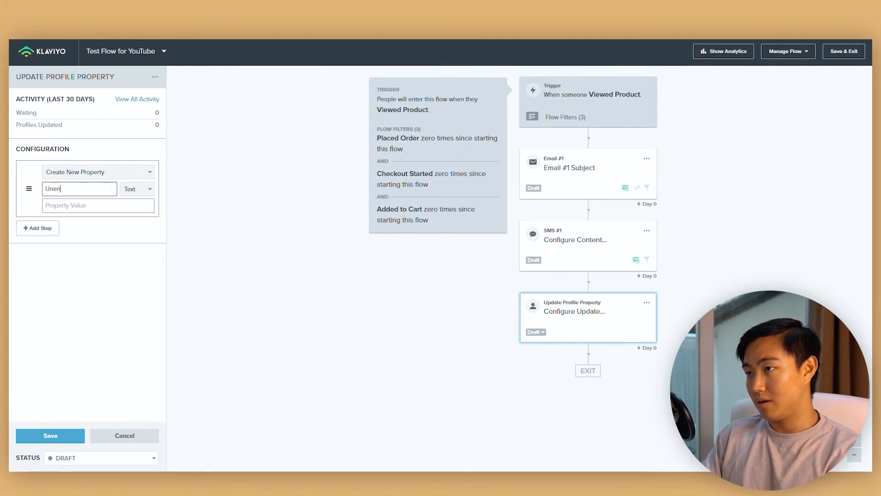
text(nengaged)
click(136, 189)
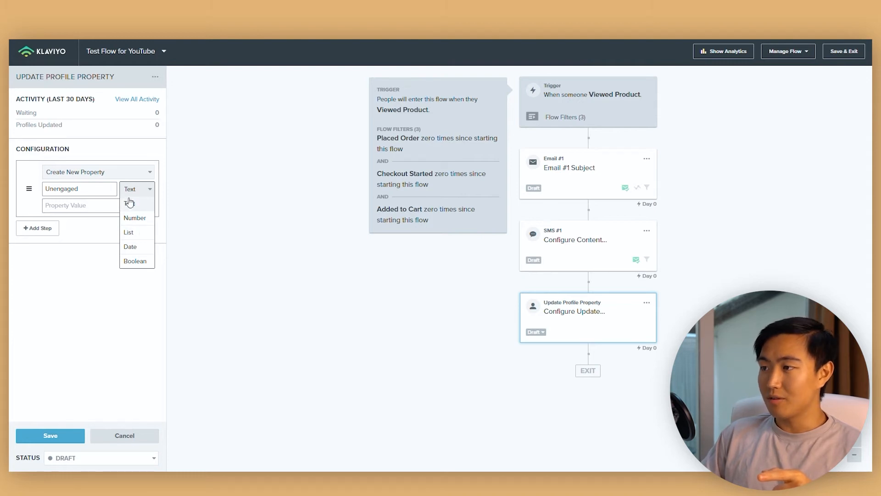
click(139, 261)
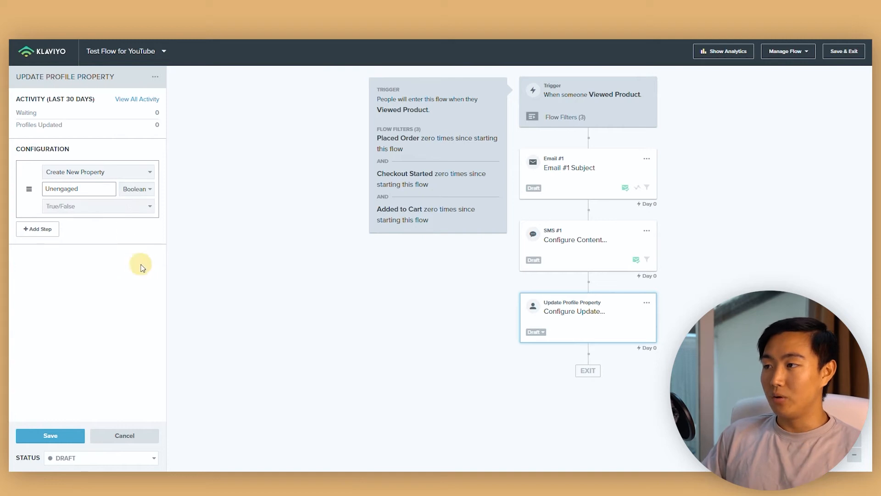
click(90, 190)
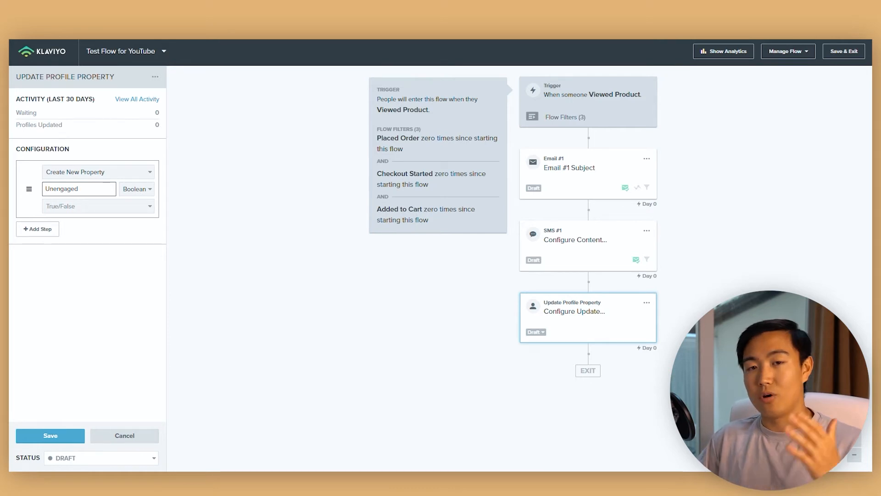
click(105, 207)
click(98, 221)
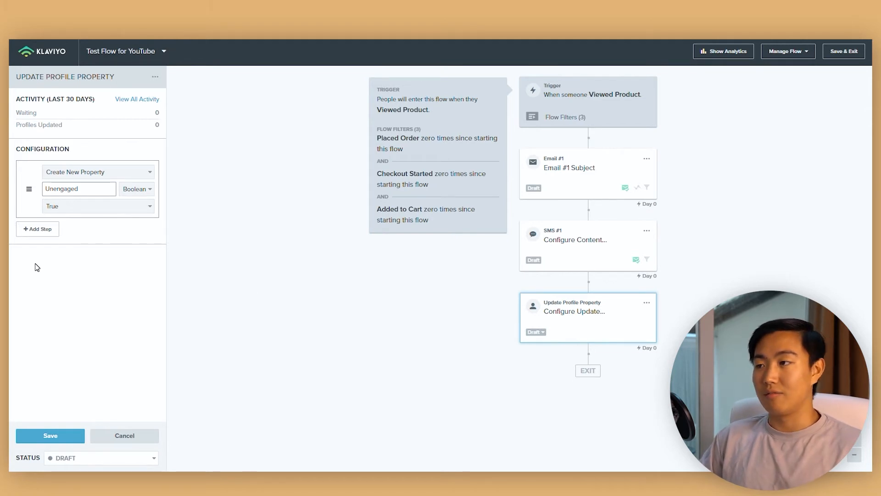
Rename the new Boolean profile property to VIP.
click(88, 189)
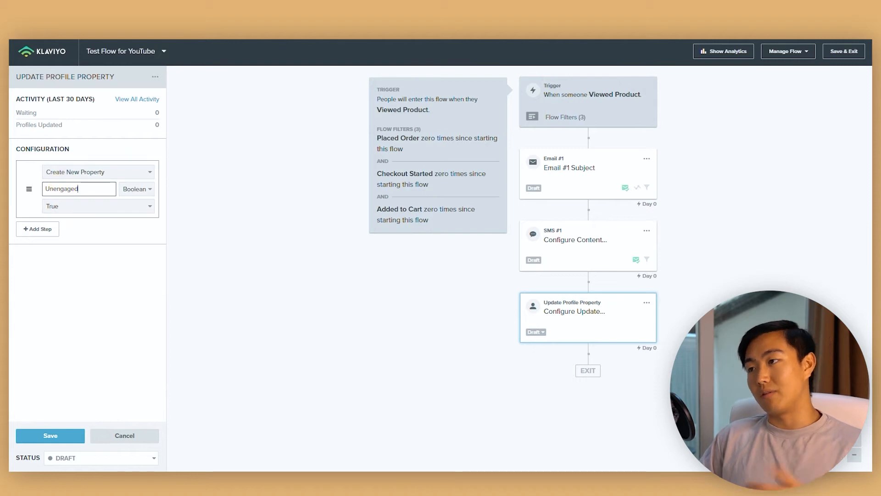
key(ctrl+a)
text(U)
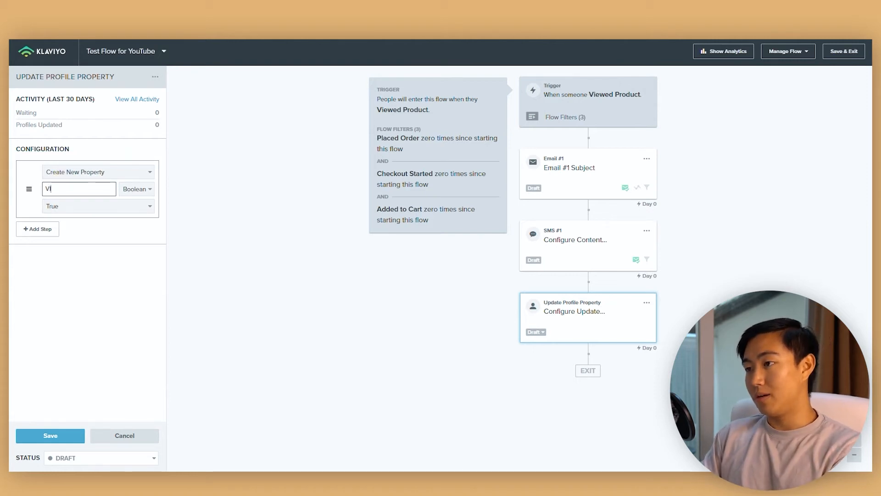
click(137, 189)
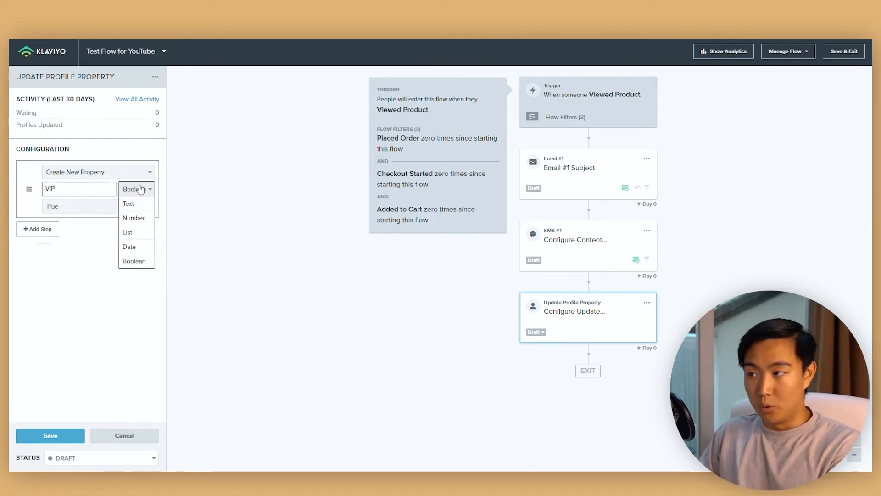
click(110, 189)
click(137, 189)
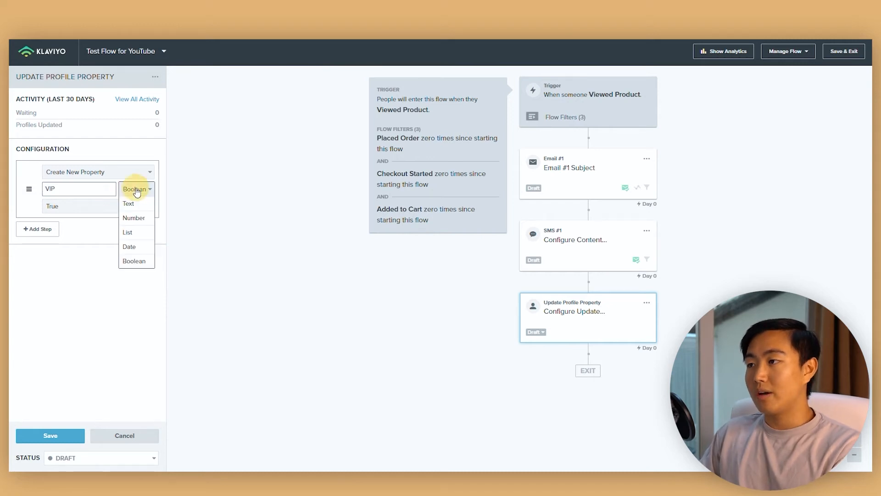
click(54, 189)
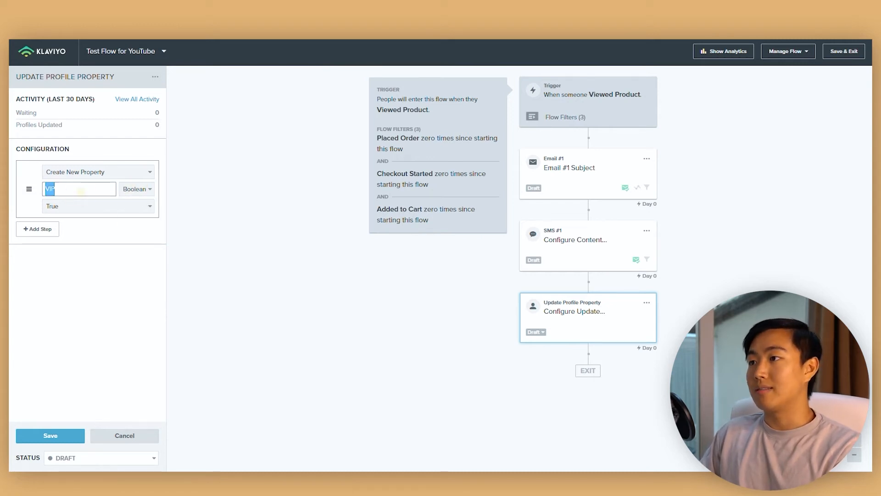
Try Number as the data type of the VIP profile property.
double_click(54, 189)
click(131, 189)
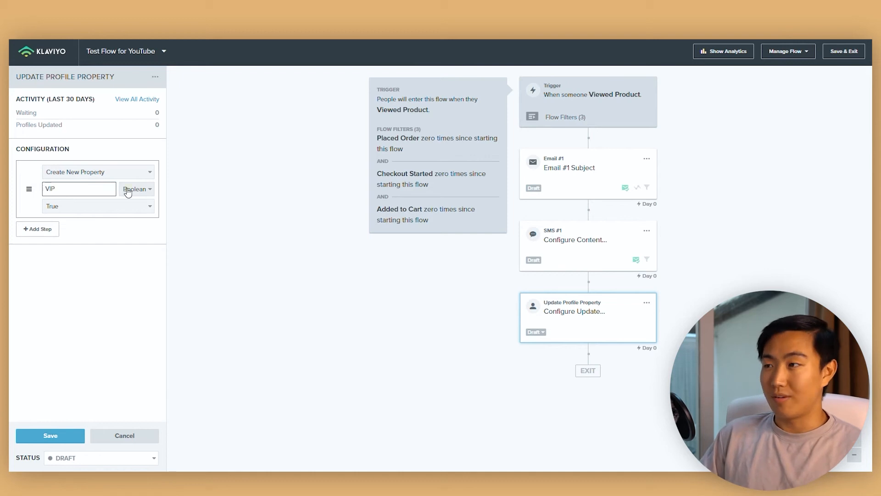
click(130, 219)
double_click(99, 190)
drag(99, 191, 77, 188)
click(143, 191)
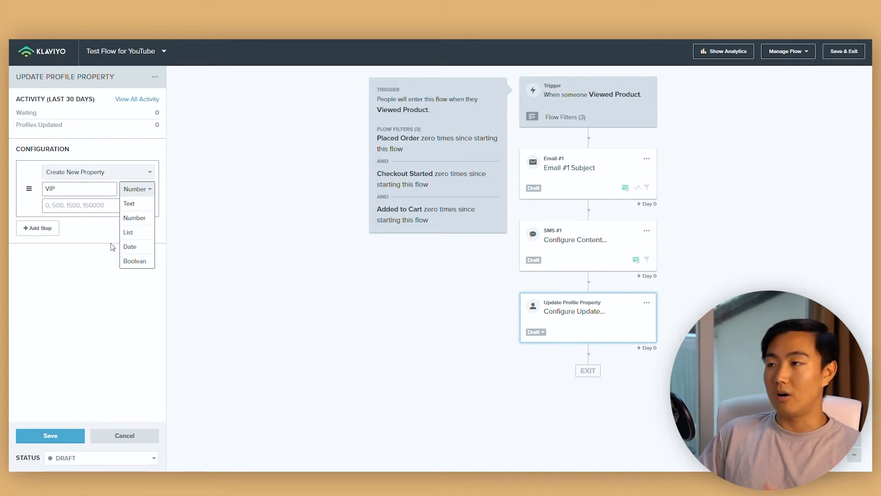
click(113, 174)
click(113, 174)
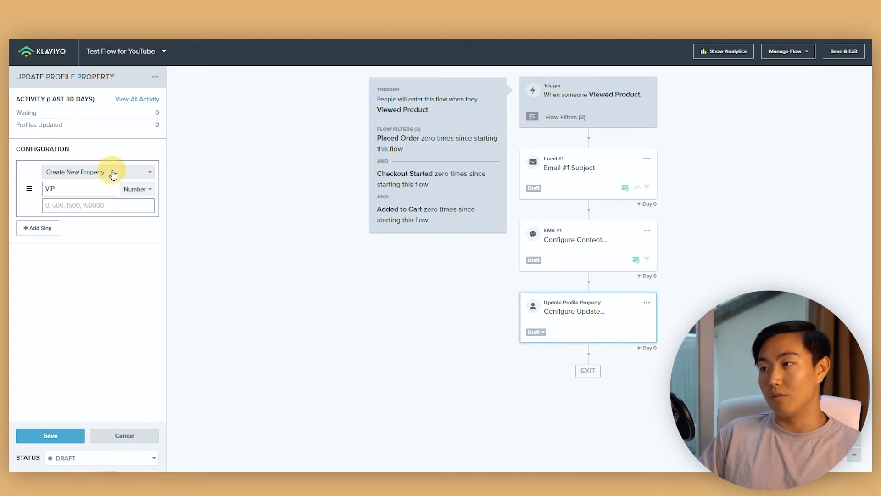
Set the VIP property to Boolean with the value True and save the profile update.
click(136, 189)
click(133, 258)
click(110, 207)
click(105, 222)
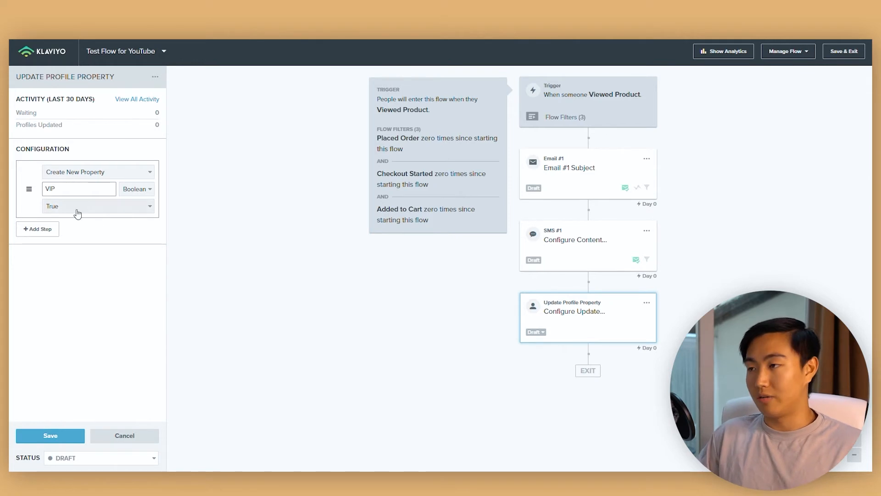
click(68, 439)
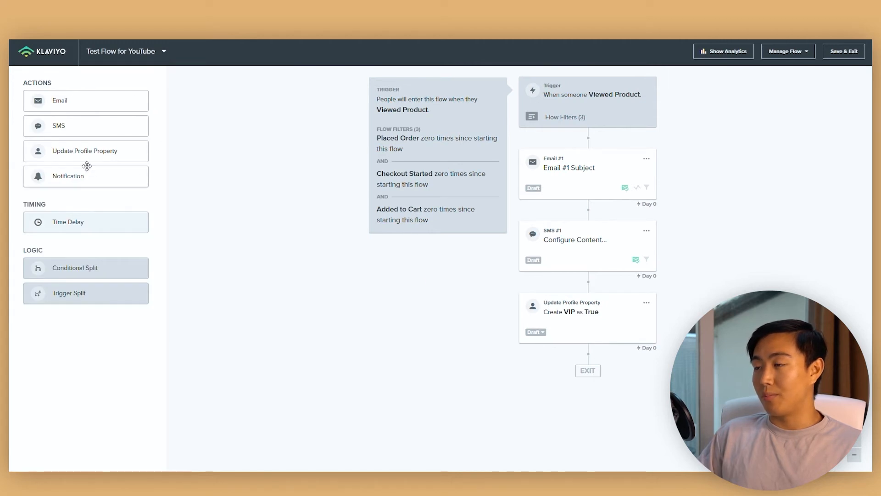
Add a Notification action after the profile update and begin its message "Hey support team, {{ first_name }} with this email: {{email}} just cancelled".
drag(86, 174, 615, 374)
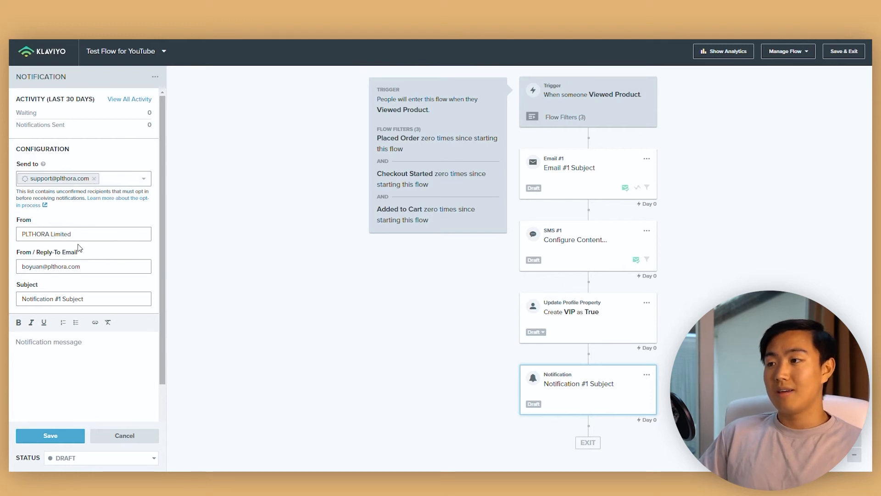
click(66, 353)
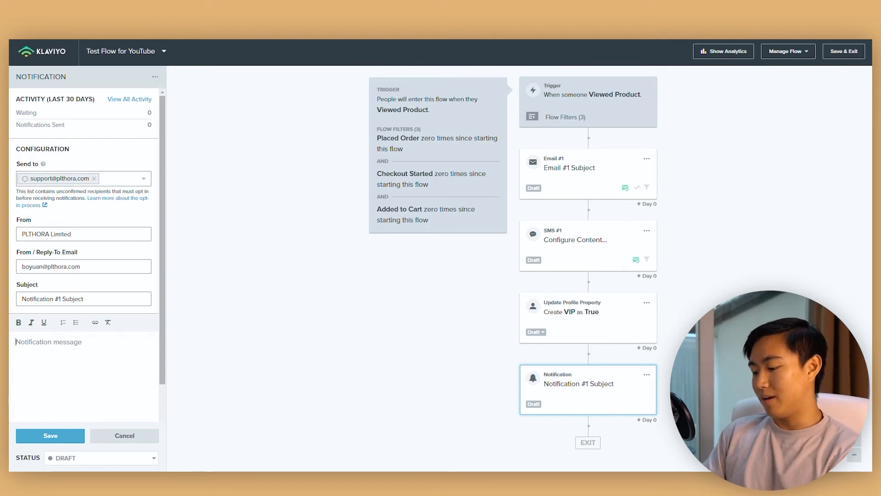
text(Hey support team,)
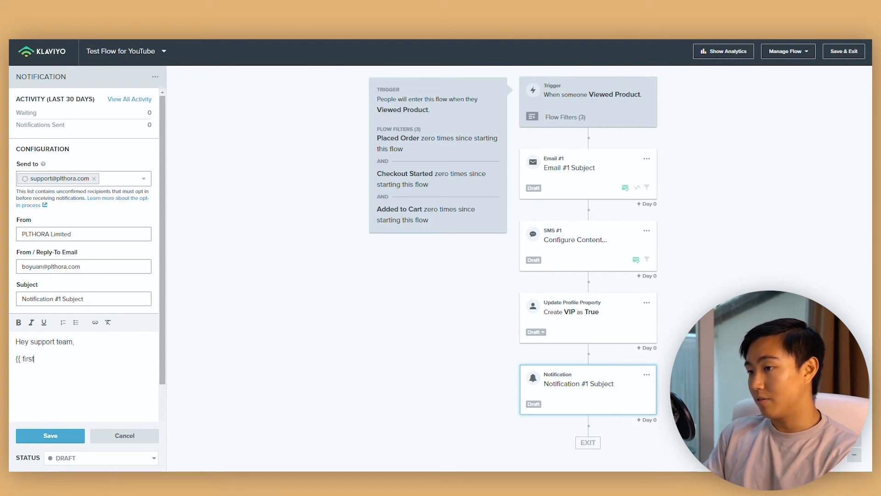
text(}} with this email: {{email}} just cancelled)
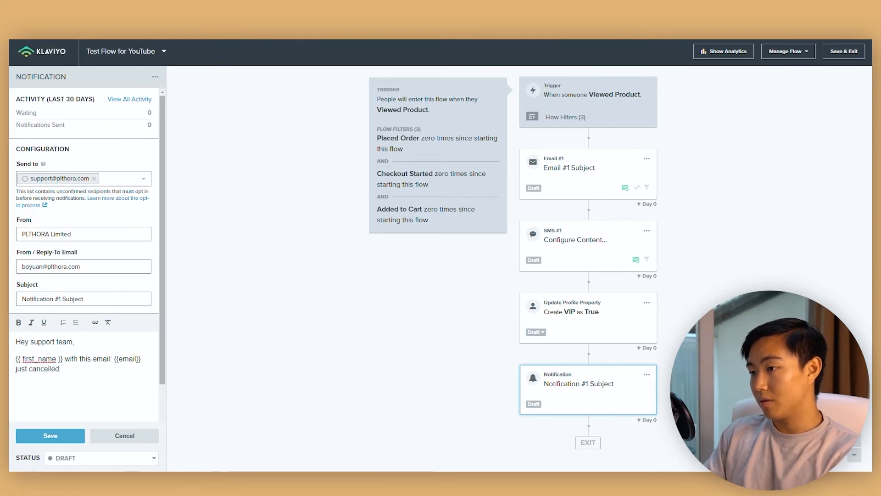
Finish the message with "their order. Please enquire and try to overturn their objections." and the sign-off "Team.", and save the notification.
text( their order. Please enquire and try to overturn their objections.)
key(Return)
text(Team.)
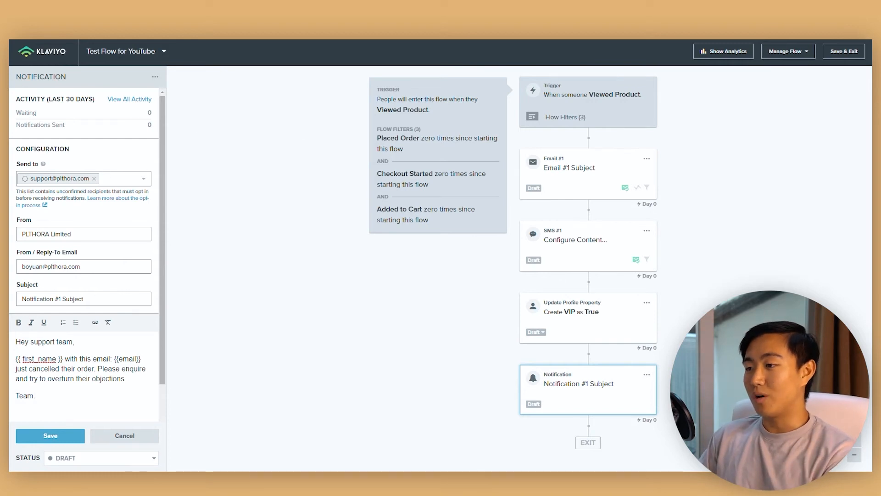
click(63, 437)
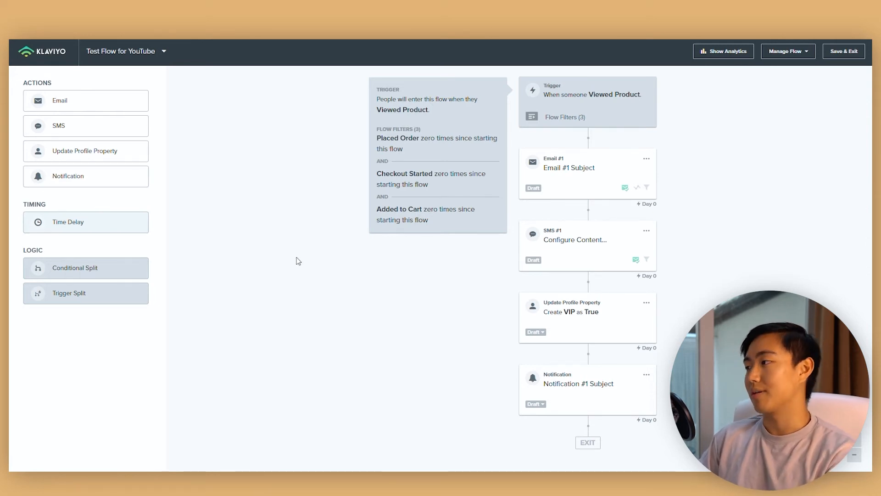
Add a Time Delay after the notification and set it to 2 hours.
drag(79, 221, 585, 390)
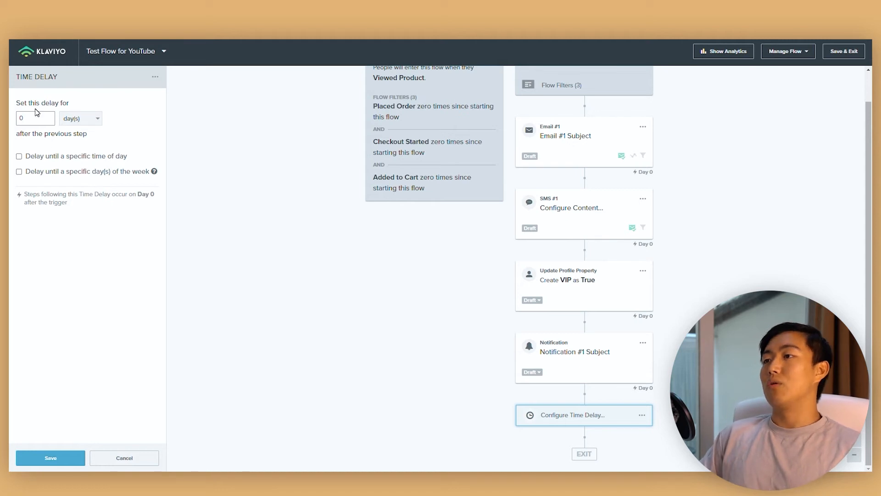
drag(36, 106, 95, 110)
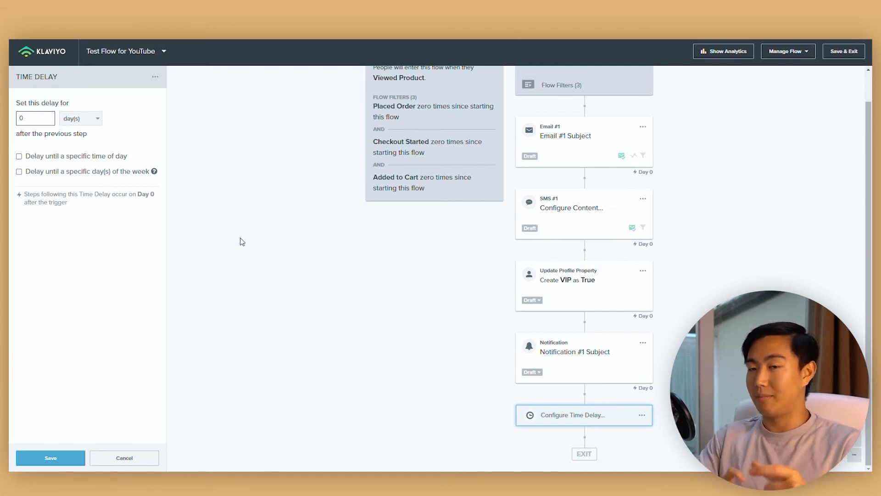
click(71, 121)
drag(44, 119, 11, 115)
text(2)
click(80, 120)
click(73, 139)
click(37, 119)
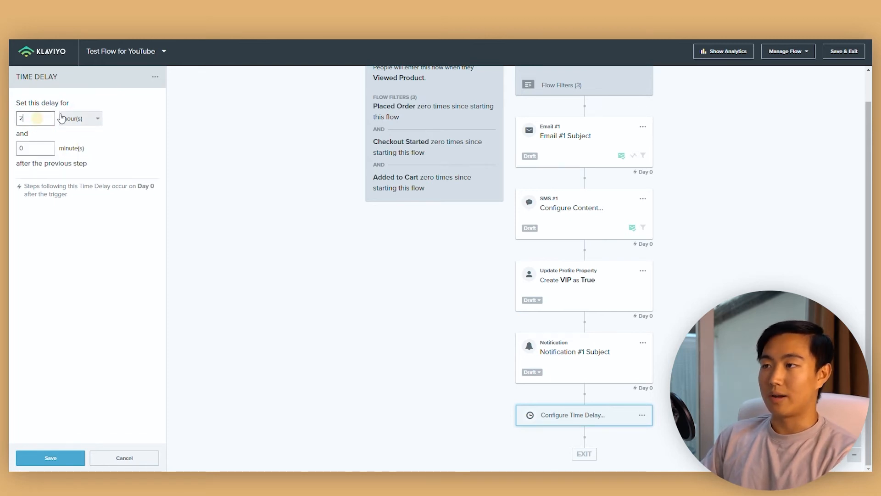
Set the time delay to 13 hours and 50 minutes.
text(14)
key(BackSpace)
text(3)
click(36, 148)
key(BackSpace)
text(50)
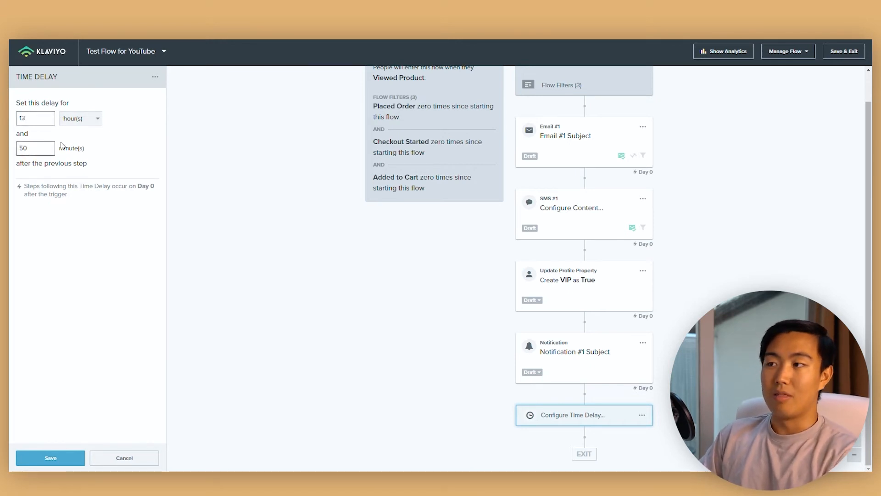
click(36, 118)
click(80, 118)
click(35, 118)
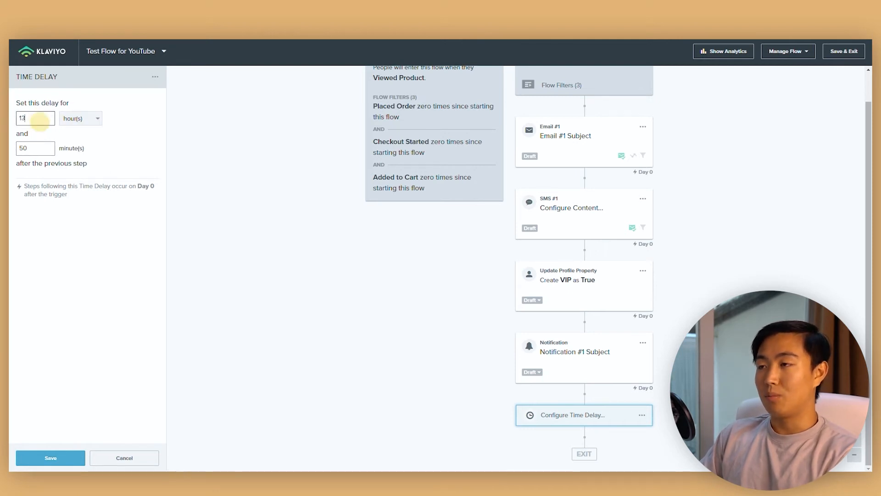
click(37, 120)
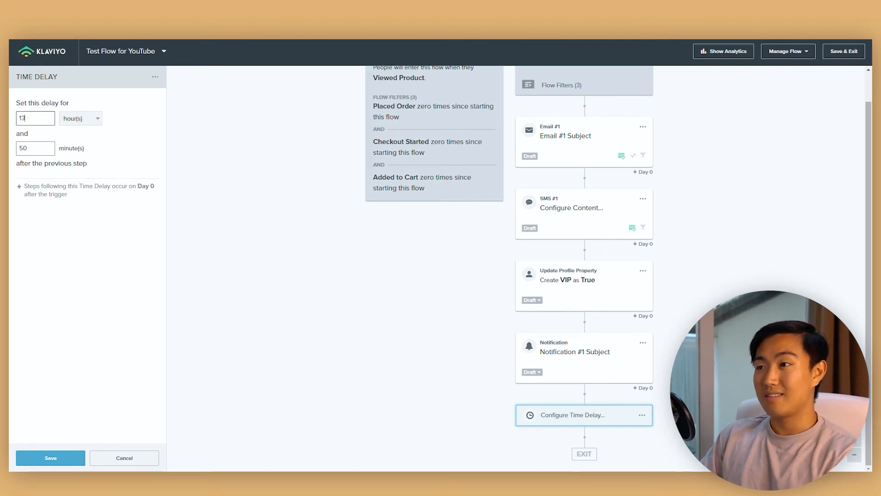
Switch the delay's unit to days and back to hours, keeping the value 13.
click(87, 118)
click(81, 132)
click(89, 119)
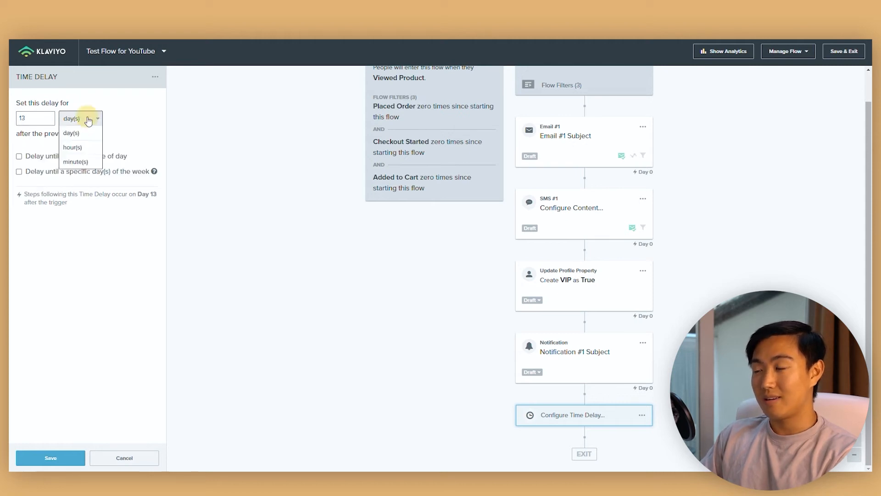
click(72, 148)
click(24, 118)
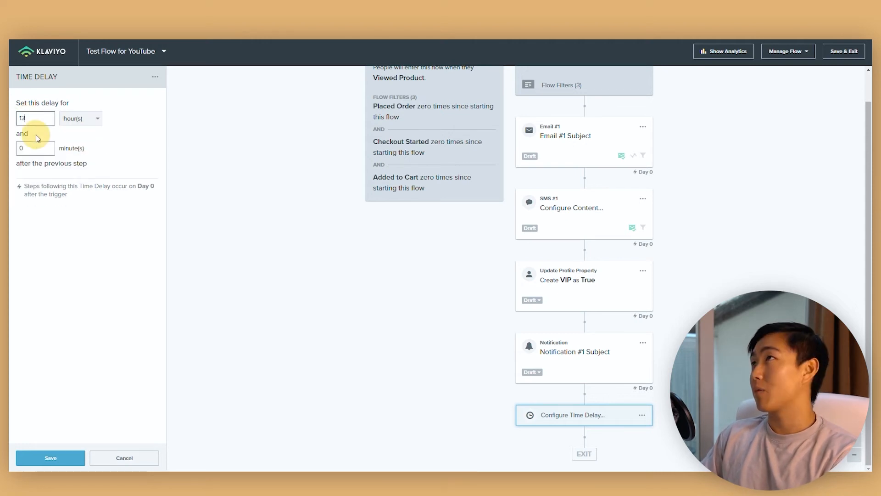
Set the delay's value to 30, trying minutes before choosing days as the unit.
click(74, 118)
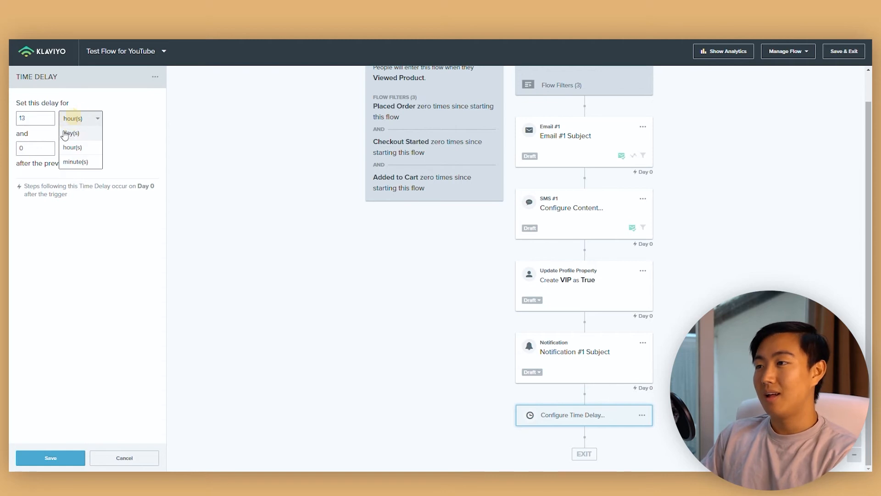
click(76, 161)
drag(33, 118, 13, 125)
text(30)
key(ctrl+a)
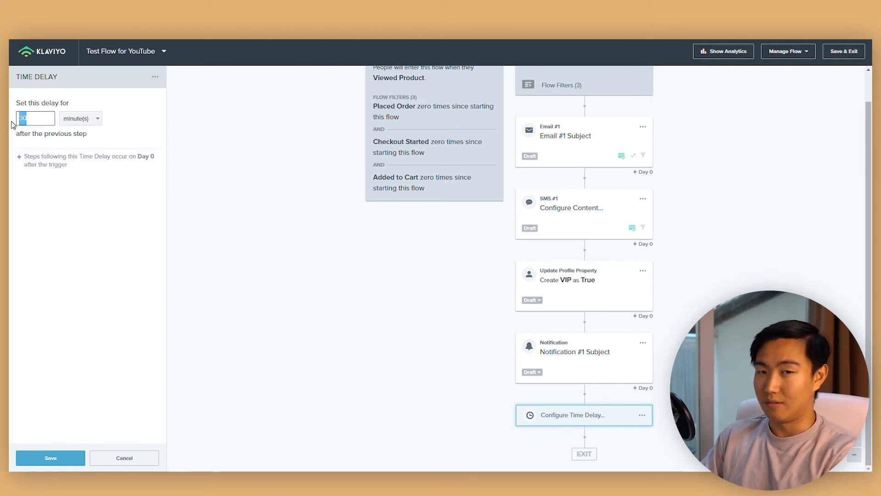
click(96, 121)
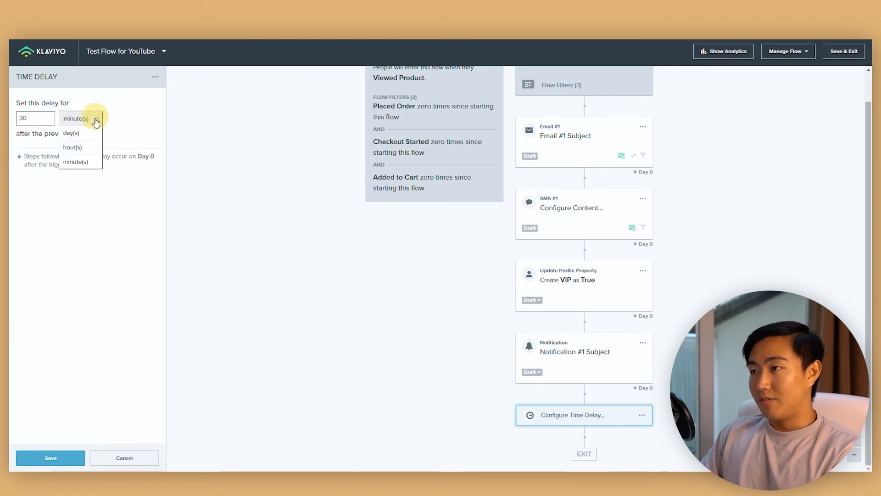
click(74, 133)
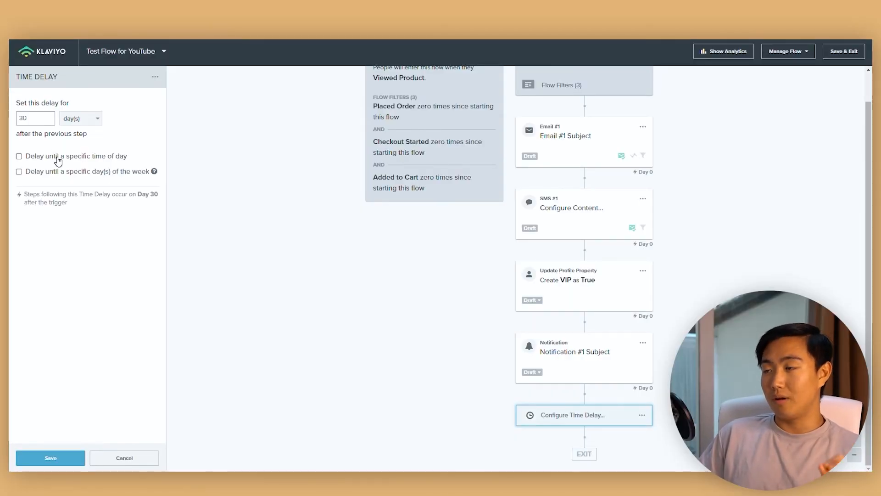
Turn the option to delay until a specific time of day on to inspect it, and turn it off again.
click(57, 158)
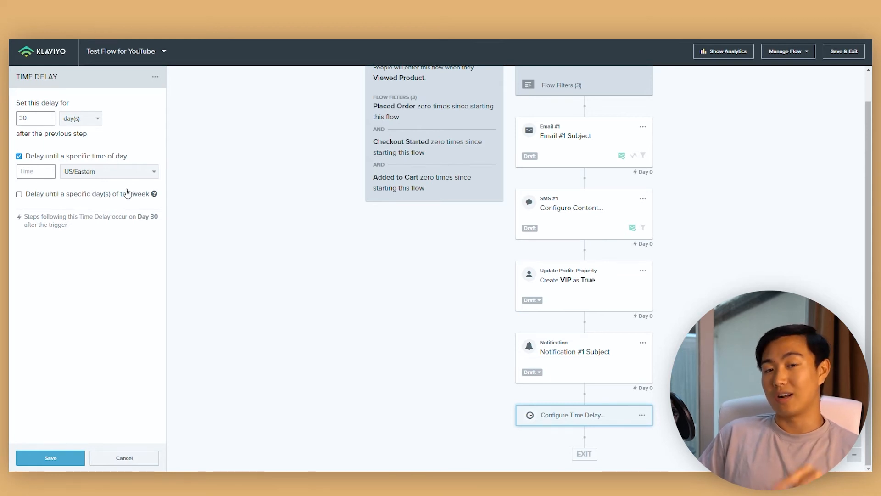
click(67, 157)
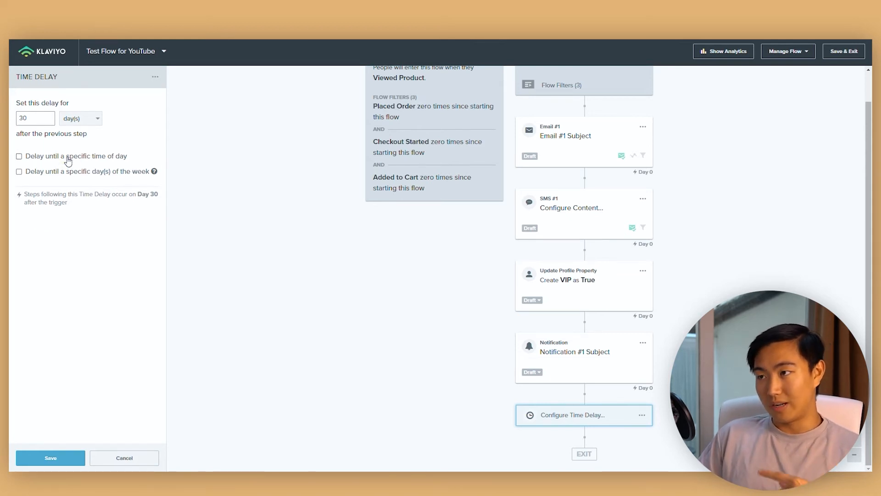
scroll(268, 214, up, 2)
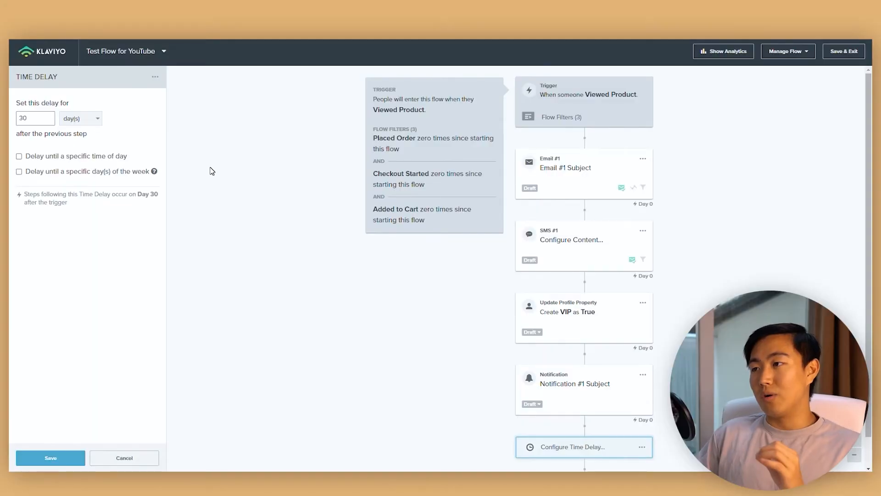
click(78, 157)
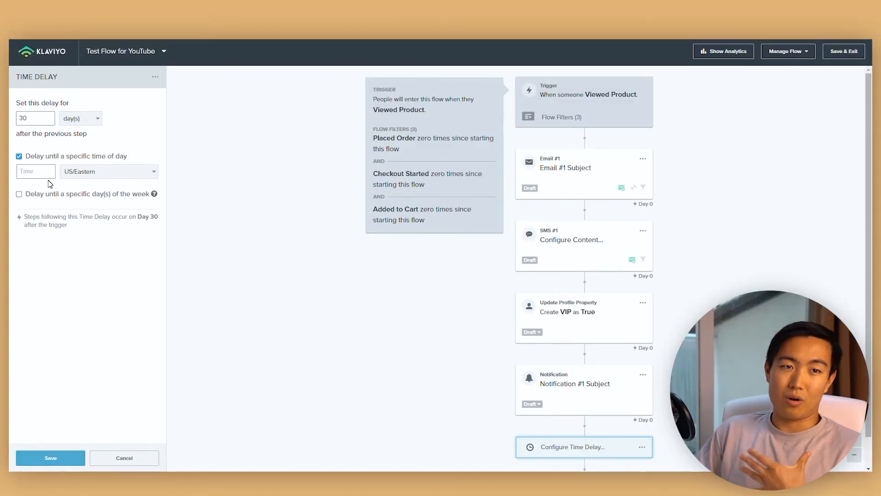
click(44, 156)
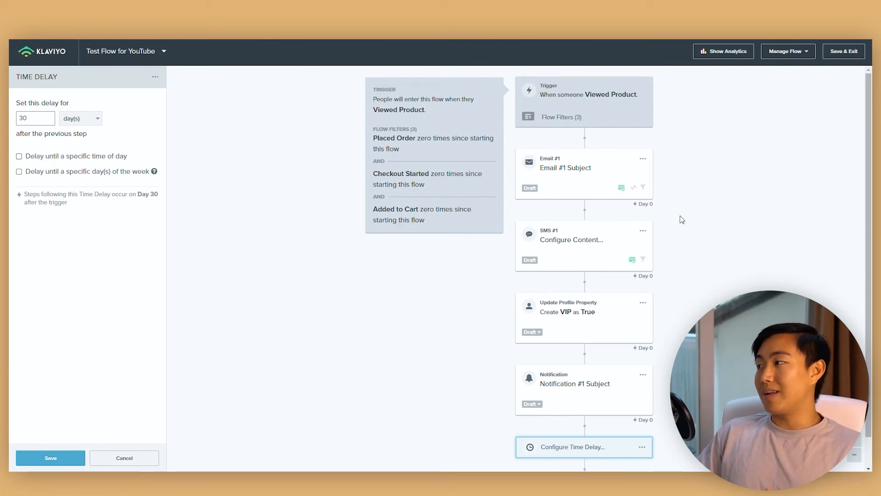
click(62, 158)
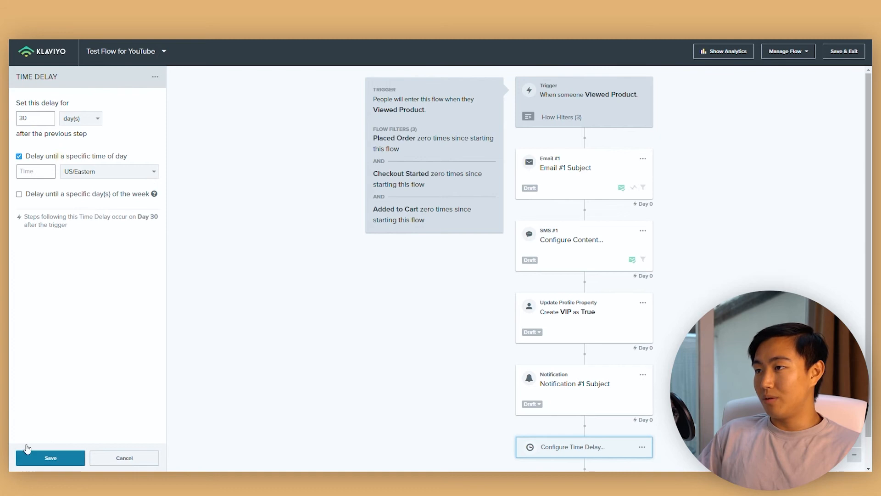
click(28, 159)
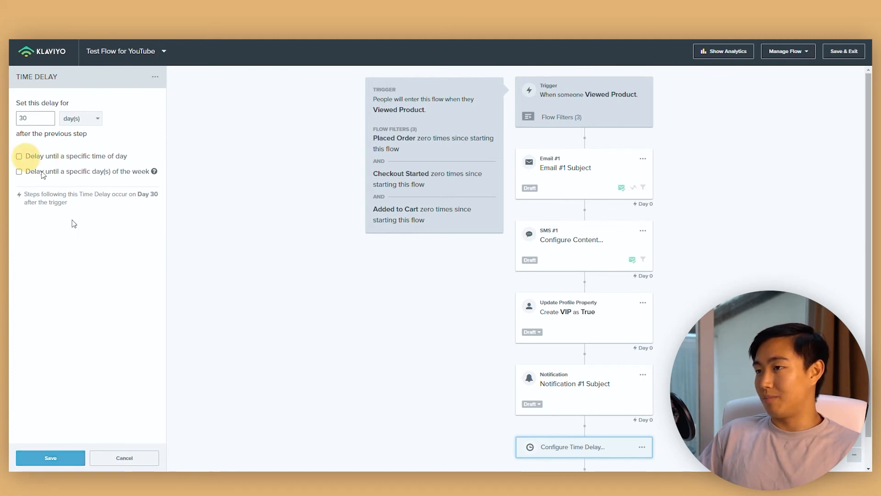
Save the 30-day time delay, reopen its settings and close them without changes.
click(51, 458)
click(560, 415)
click(124, 458)
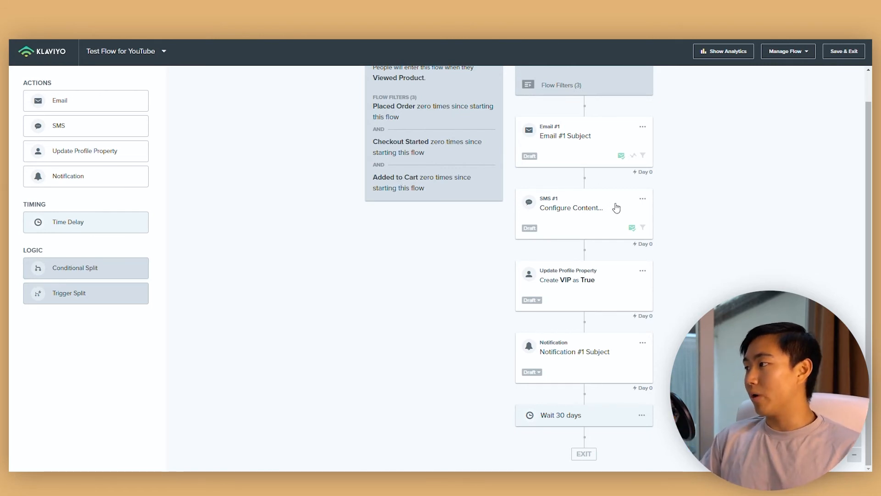
Delete the SMS, Update Profile Property and Notification actions from the flow.
click(643, 201)
click(644, 229)
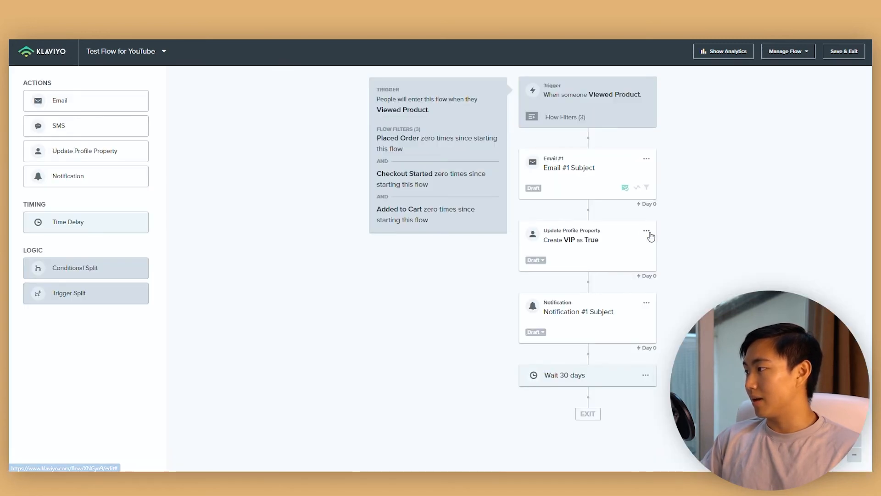
click(647, 230)
click(661, 251)
click(647, 231)
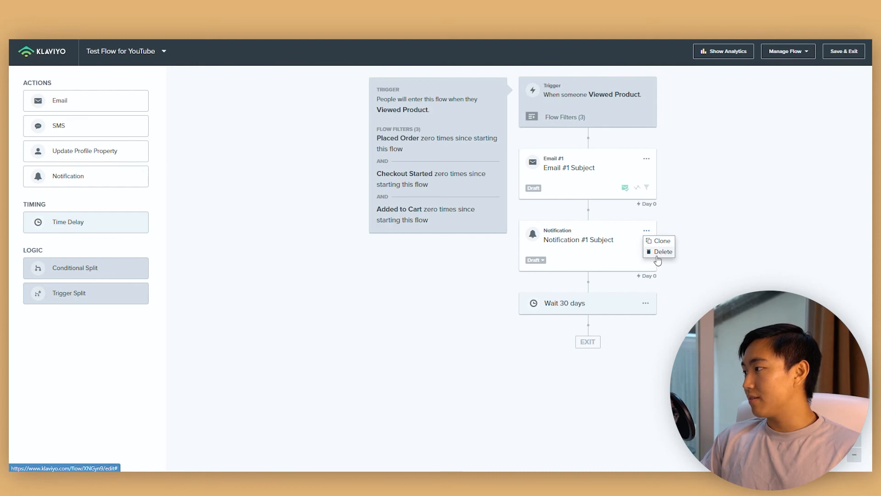
click(660, 252)
click(543, 161)
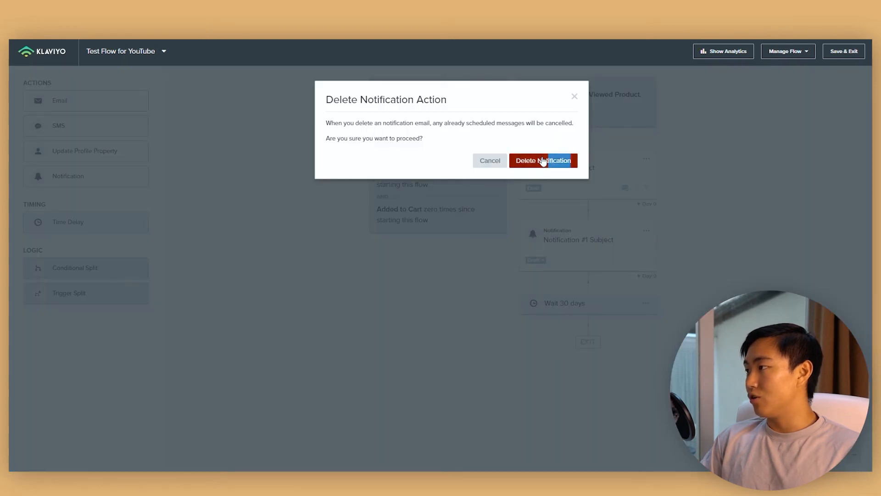
Move the 30-day time delay between the trigger and Email #1.
drag(571, 239, 572, 147)
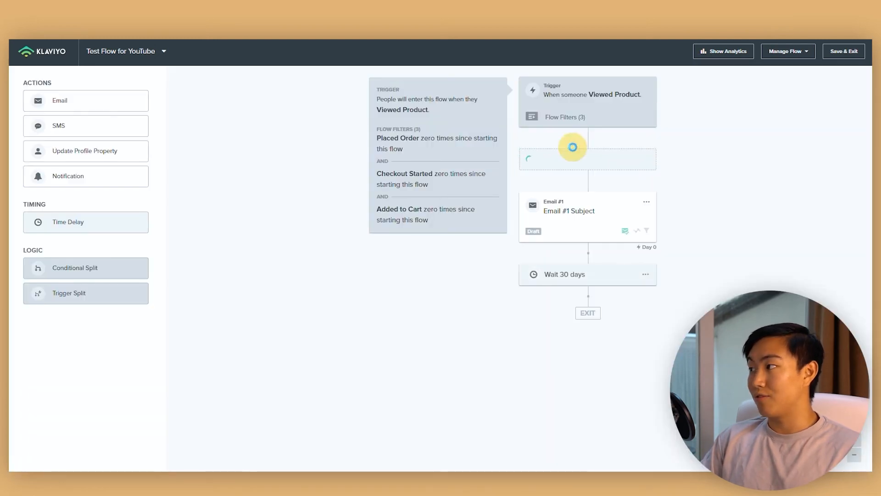
Save the repositioned 30-day time delay and add a conditional split directly after Email #1.
click(50, 457)
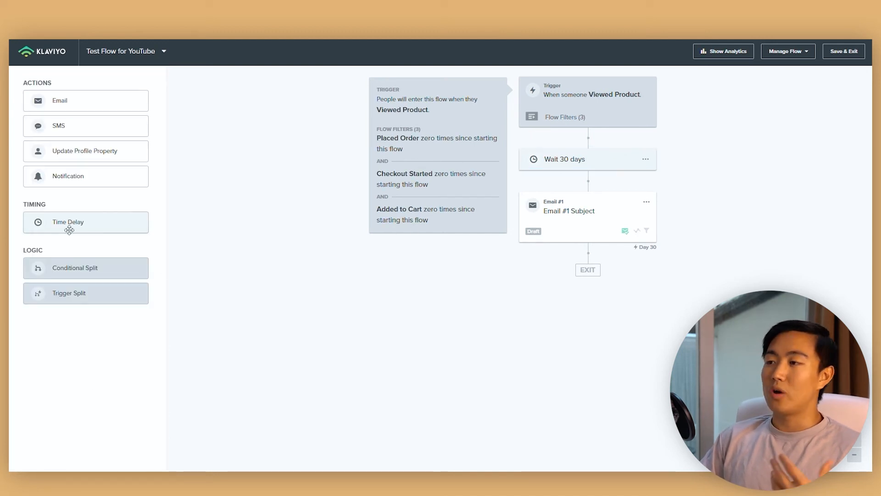
click(86, 294)
drag(87, 268, 597, 271)
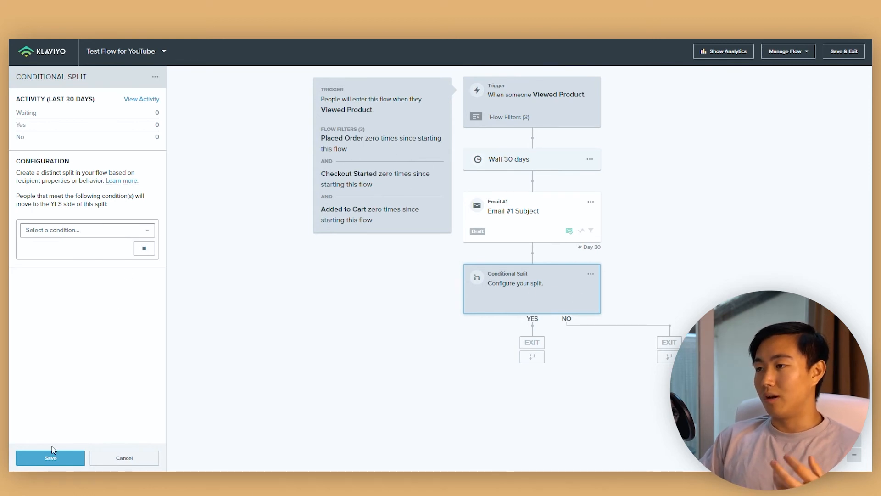
Configure the split on what someone has done: Placed Order at least once since starting this flow, and save it.
click(97, 230)
click(97, 246)
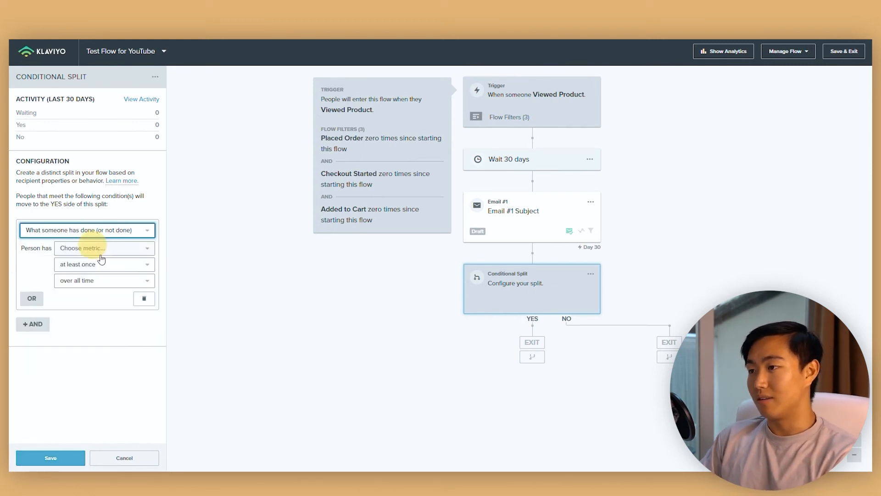
click(98, 248)
click(99, 271)
click(101, 282)
click(89, 380)
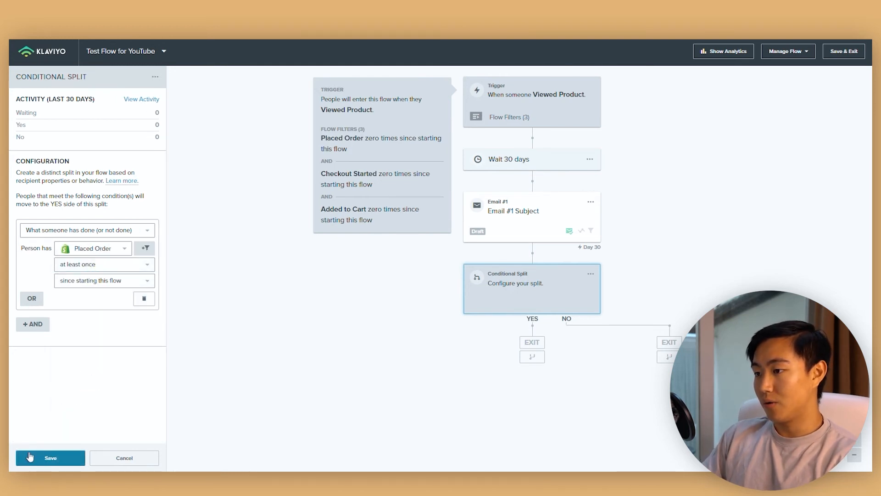
click(30, 456)
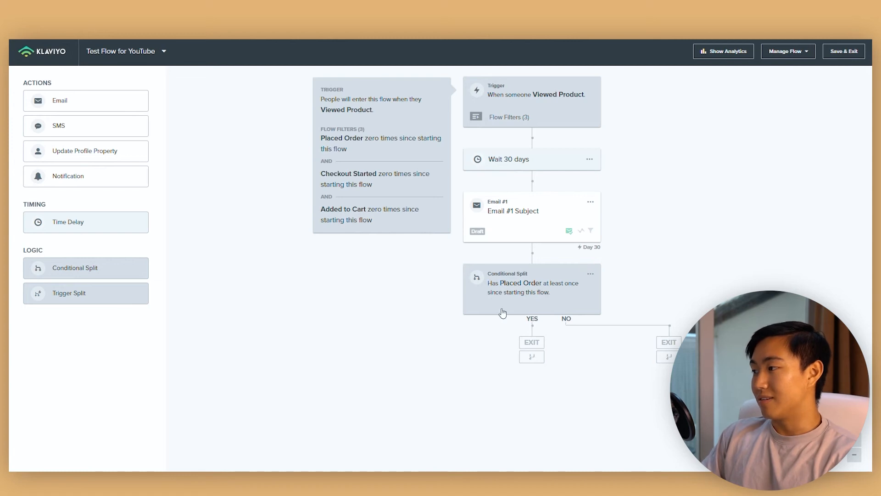
Put a 30-day time delay and a clone of Email #1 in the split's NO branch, and save the delay.
click(587, 211)
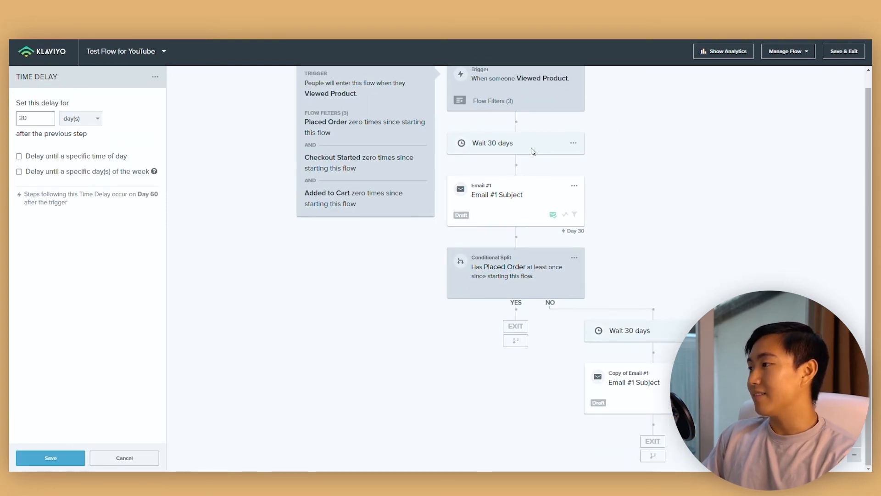
click(577, 260)
click(630, 252)
click(56, 459)
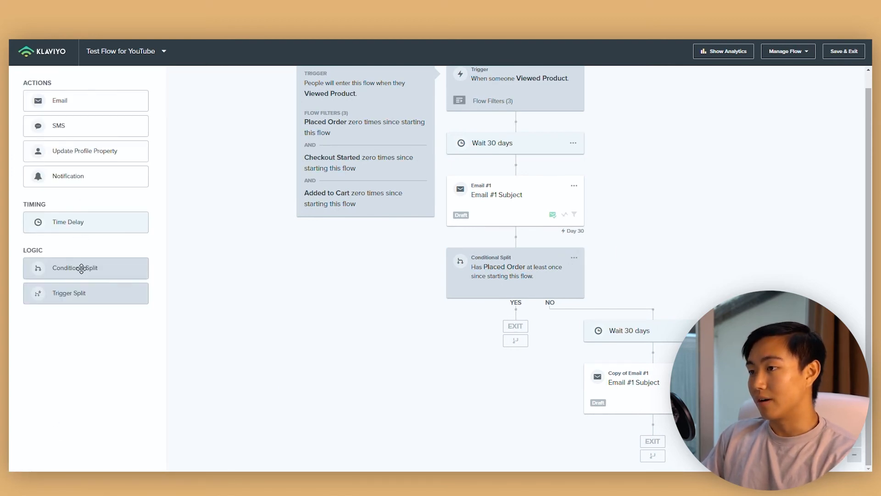
Add a conditional split after Copy of Email #1, try the condition "What someone has done (or not done)", and cancel its configuration.
drag(81, 268, 666, 408)
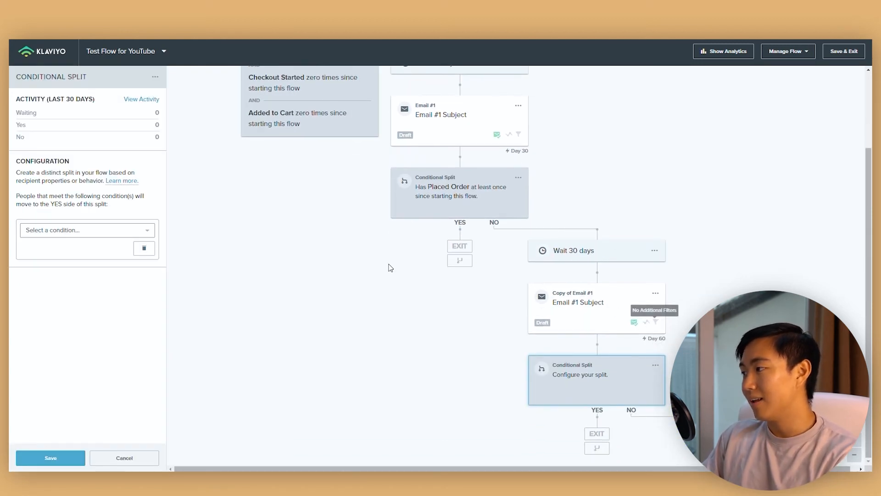
click(96, 232)
click(97, 247)
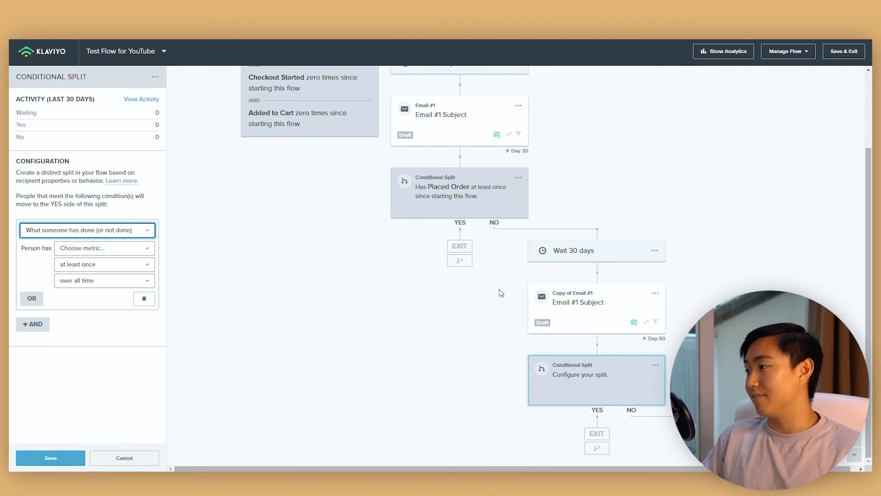
scroll(244, 176, up, 2)
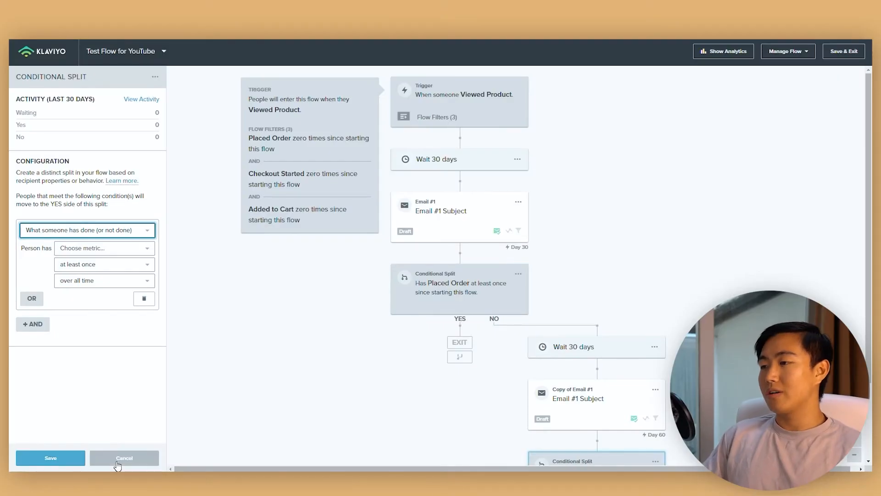
click(122, 459)
Open the settings of the Placed Order conditional split below Email #1.
click(454, 306)
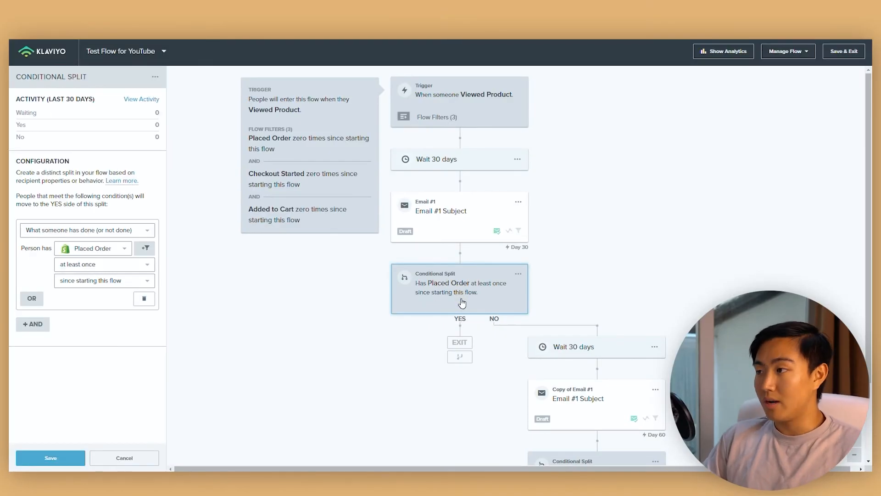